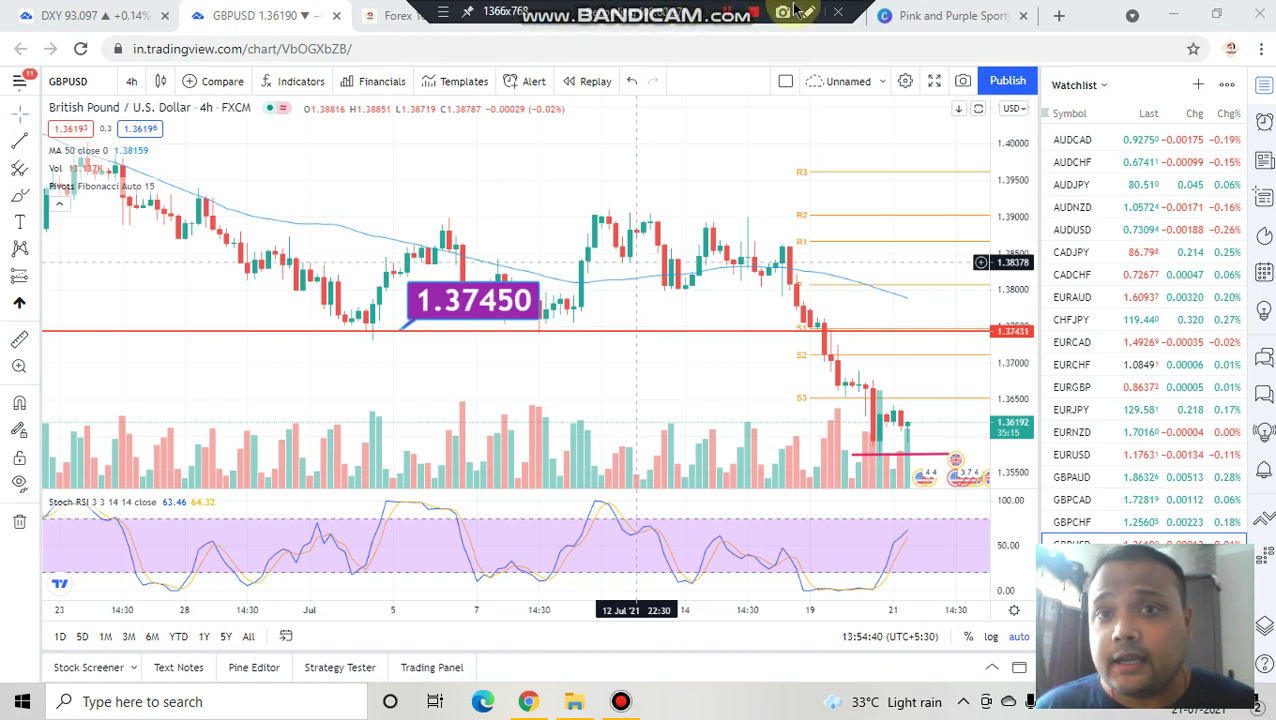
# Step: Circle the mid-July decline on the GBPUSD 4h chart with the freehand pen, add a small arrow inside it, and close the annotation overlay
pyautogui.click(809, 12)
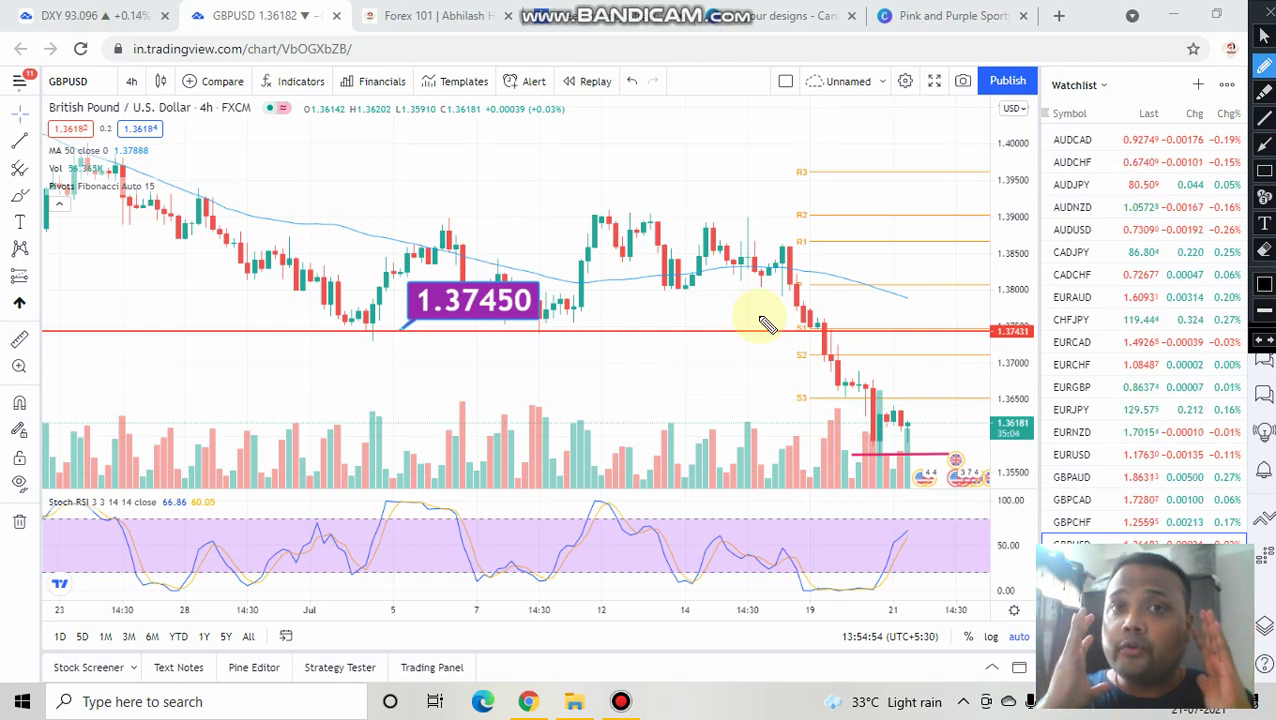
pyautogui.moveTo(756, 220)
pyautogui.mouseDown()
pyautogui.moveTo(755, 327)
pyautogui.moveTo(838, 517)
pyautogui.moveTo(957, 356)
pyautogui.moveTo(770, 232)
pyautogui.mouseUp()
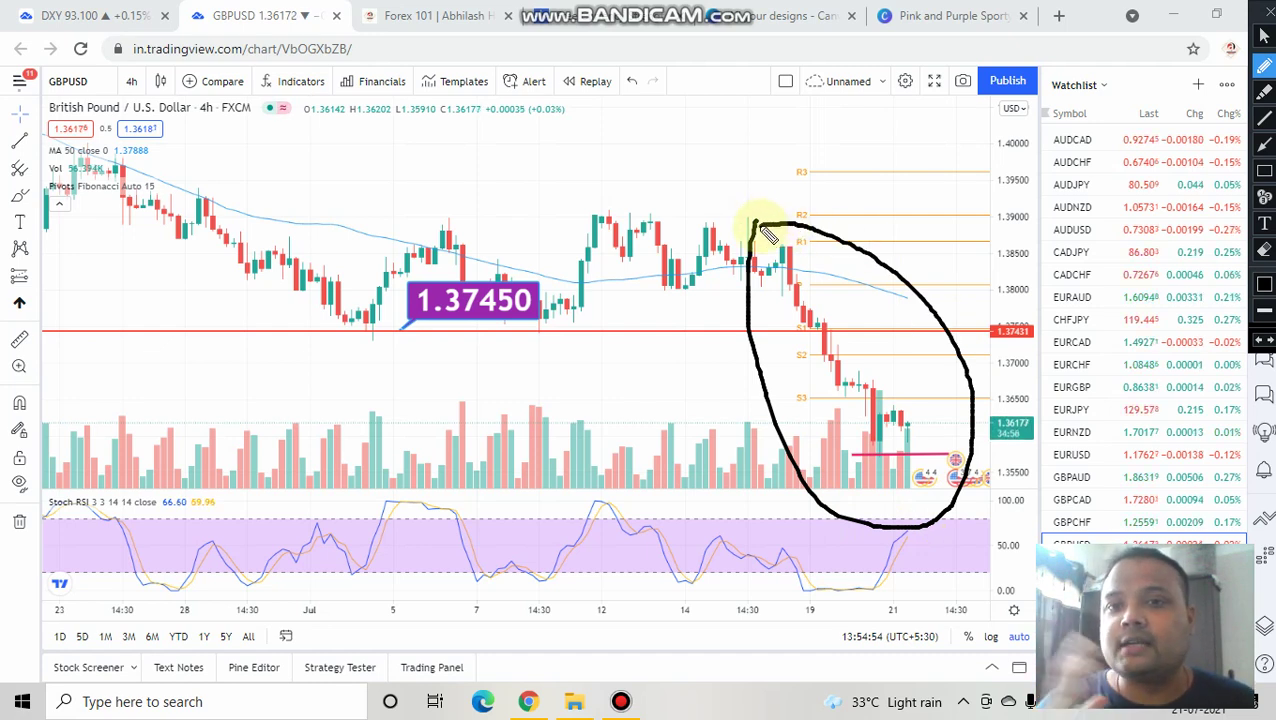
pyautogui.moveTo(818, 414)
pyautogui.mouseDown()
pyautogui.moveTo(826, 385)
pyautogui.moveTo(845, 376)
pyautogui.moveTo(838, 405)
pyautogui.mouseUp()
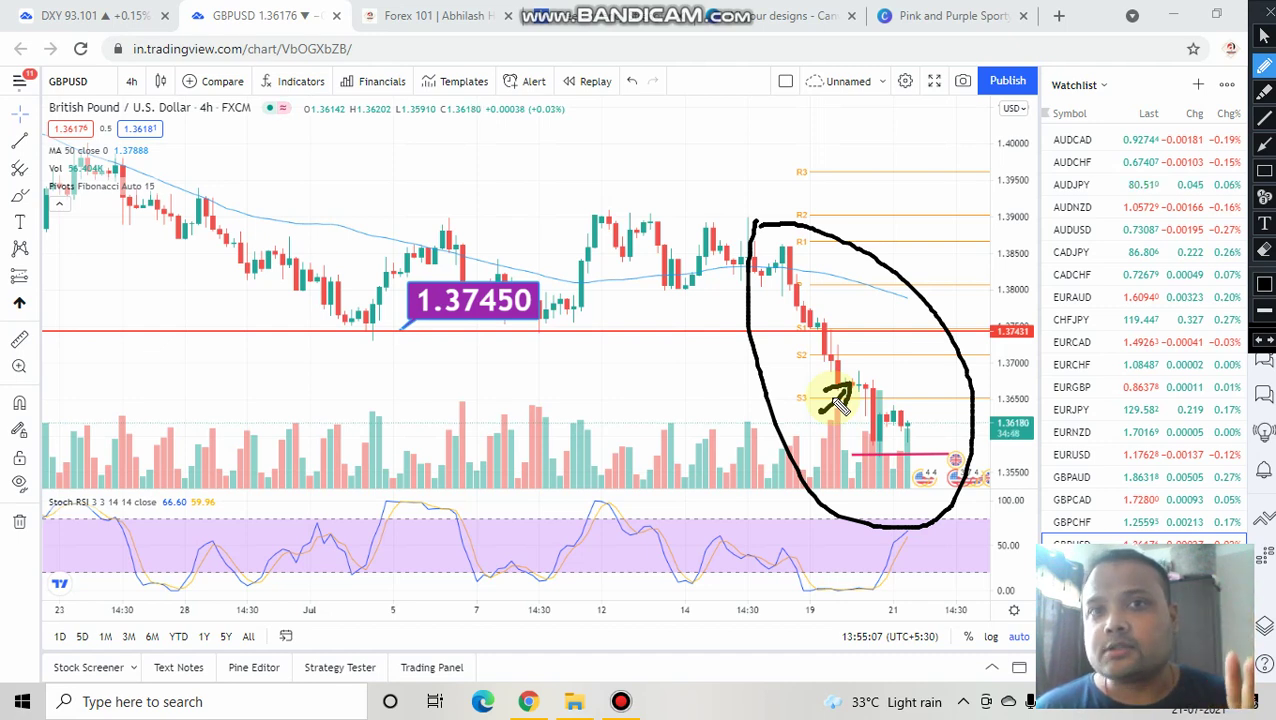
pyautogui.click(1265, 14)
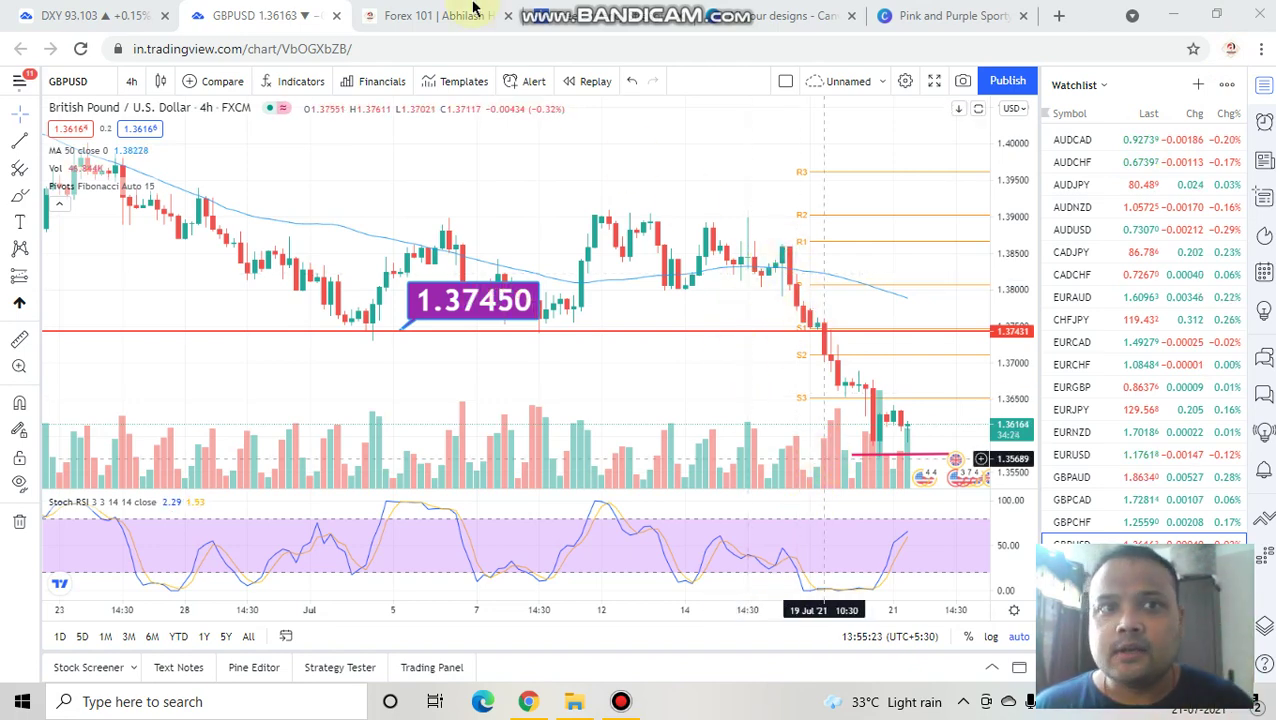
# Step: Check the GBPUSD short and long percentages in the Forex Sentiment table on the Forex 101 page
pyautogui.click(448, 12)
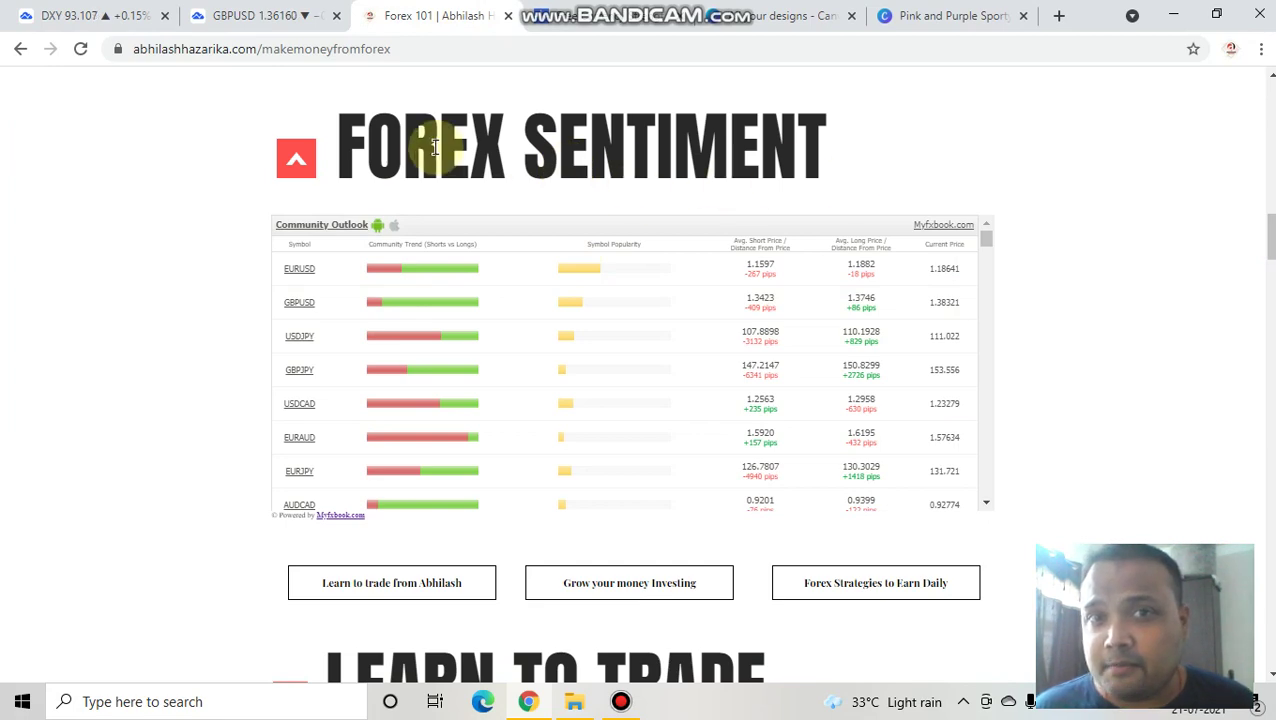
pyautogui.moveTo(1270, 240); pyautogui.dragTo(1265, 110)
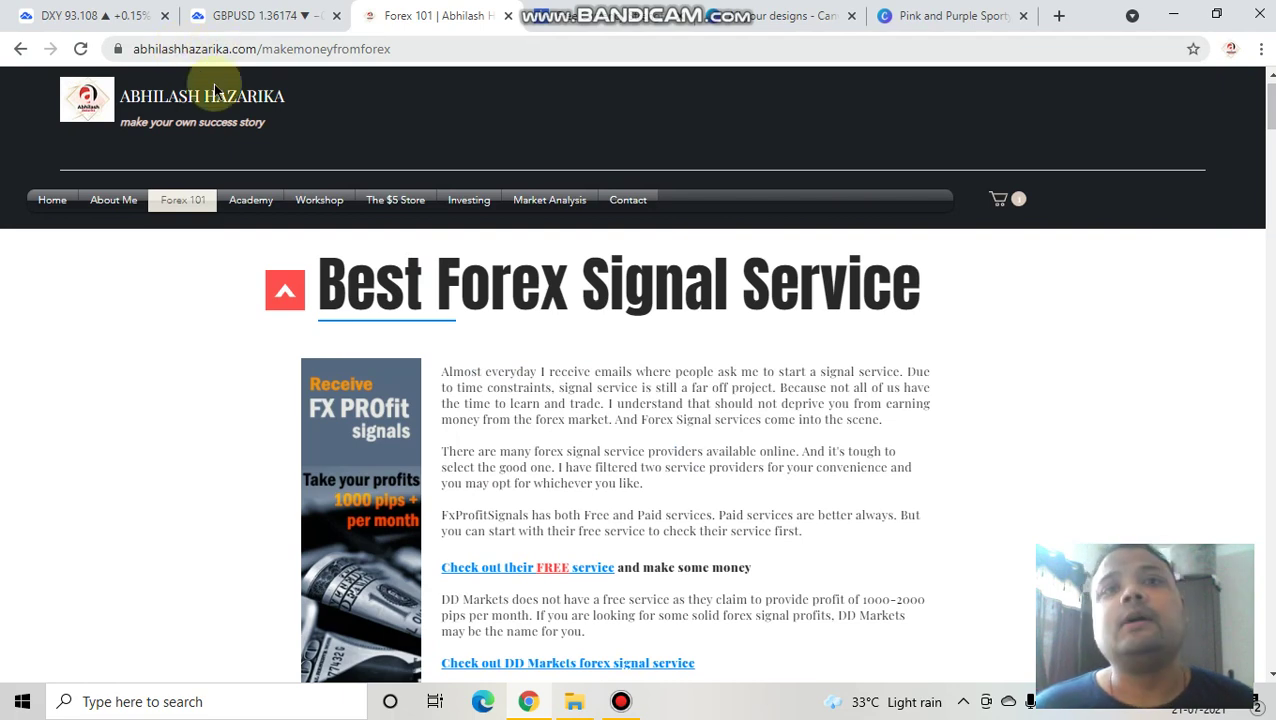
pyautogui.scroll(-9, 63, 340)
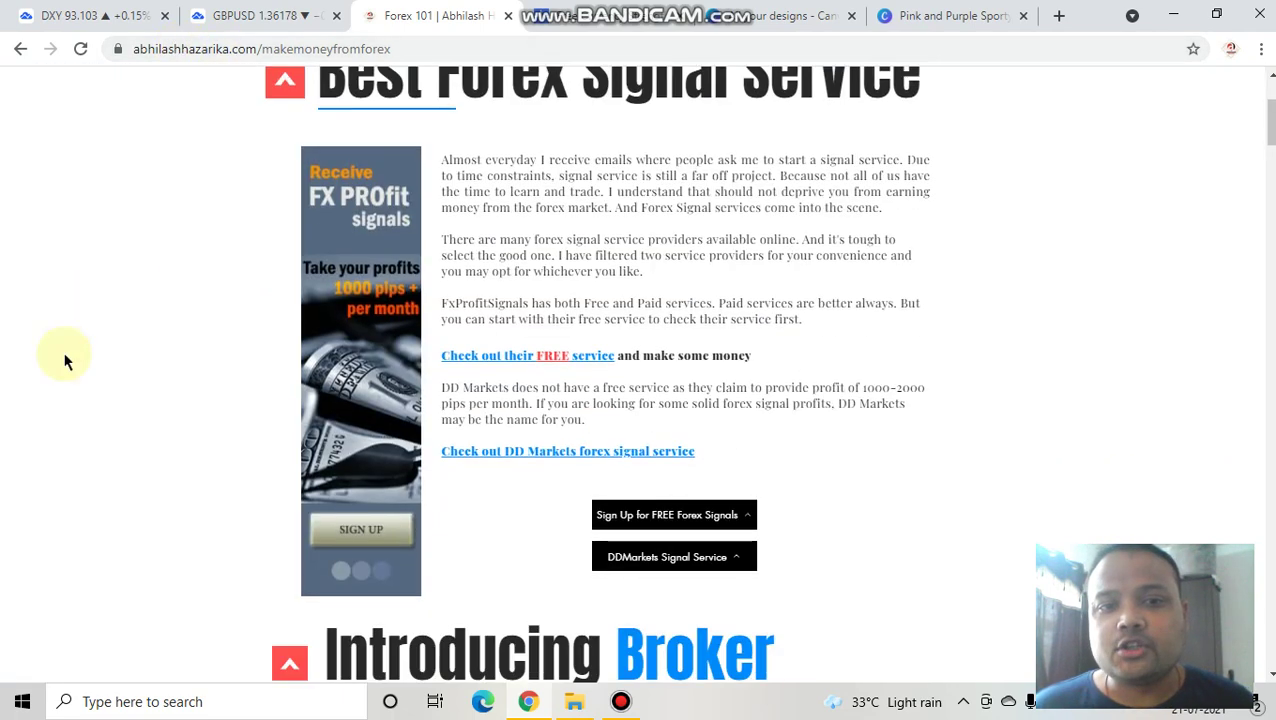
pyautogui.scroll(-8, 81, 345)
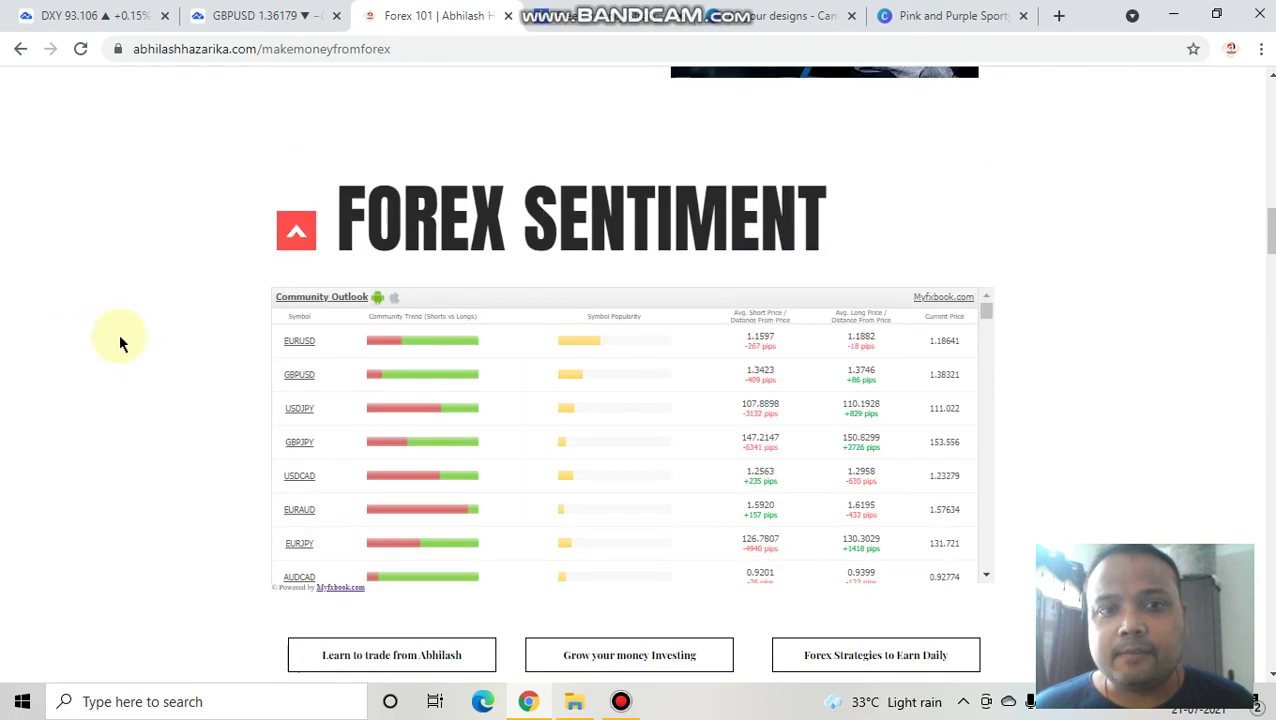
pyautogui.moveTo(380, 374)
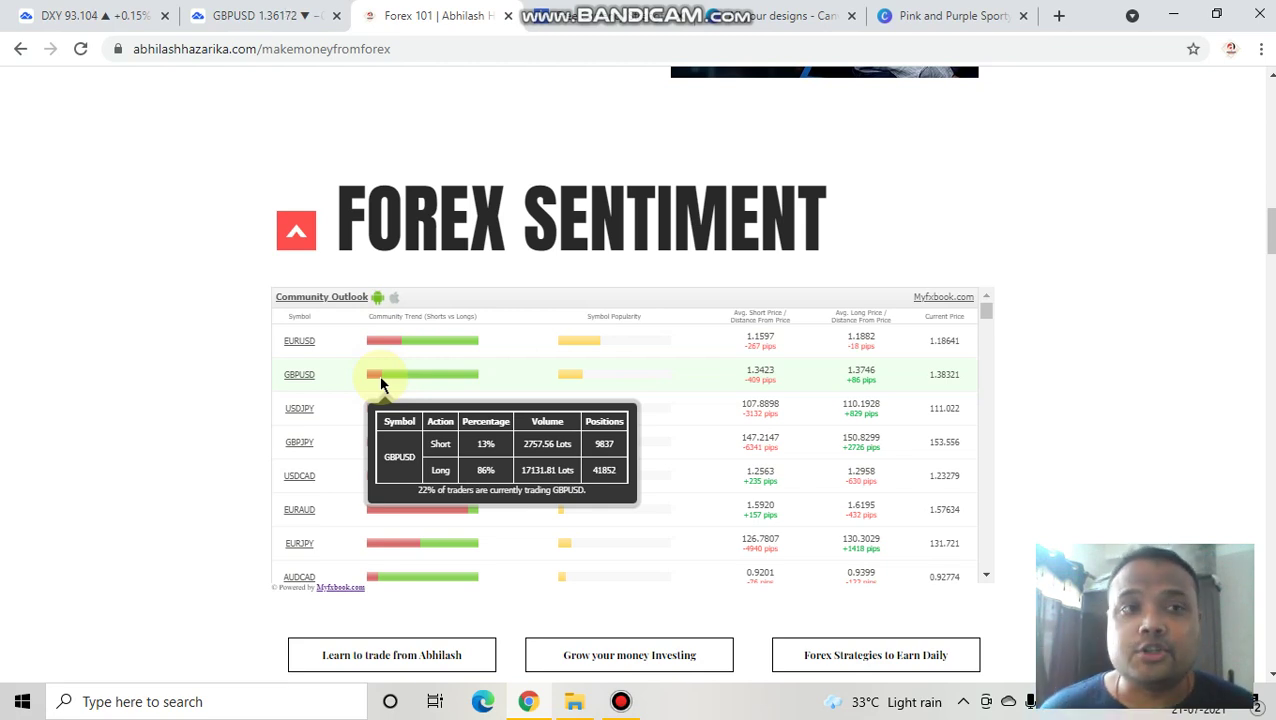
# Step: Return to the GBPUSD chart and handwrite a circled note above the mid-July decline
pyautogui.click(250, 15)
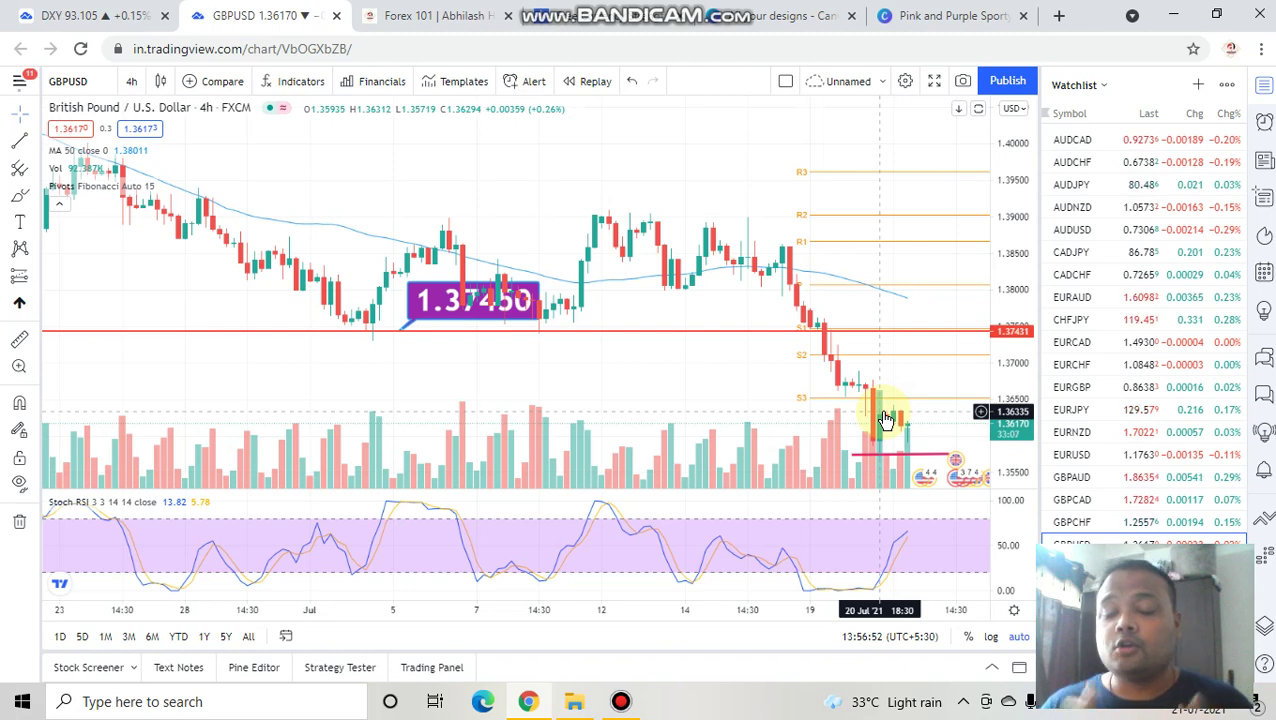
pyautogui.click(809, 13)
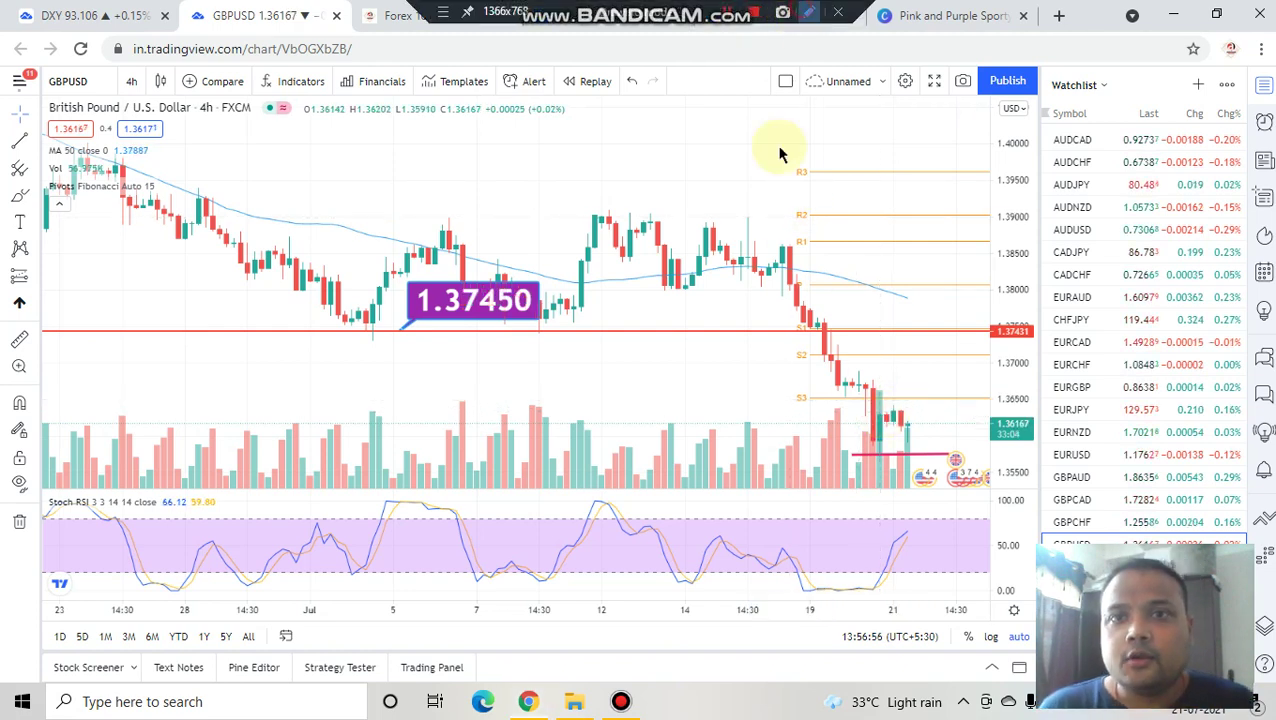
pyautogui.moveTo(812, 204)
pyautogui.mouseDown()
pyautogui.moveTo(809, 146)
pyautogui.moveTo(817, 186)
pyautogui.moveTo(869, 157)
pyautogui.moveTo(794, 128)
pyautogui.moveTo(869, 222)
pyautogui.moveTo(866, 127)
pyautogui.mouseUp()
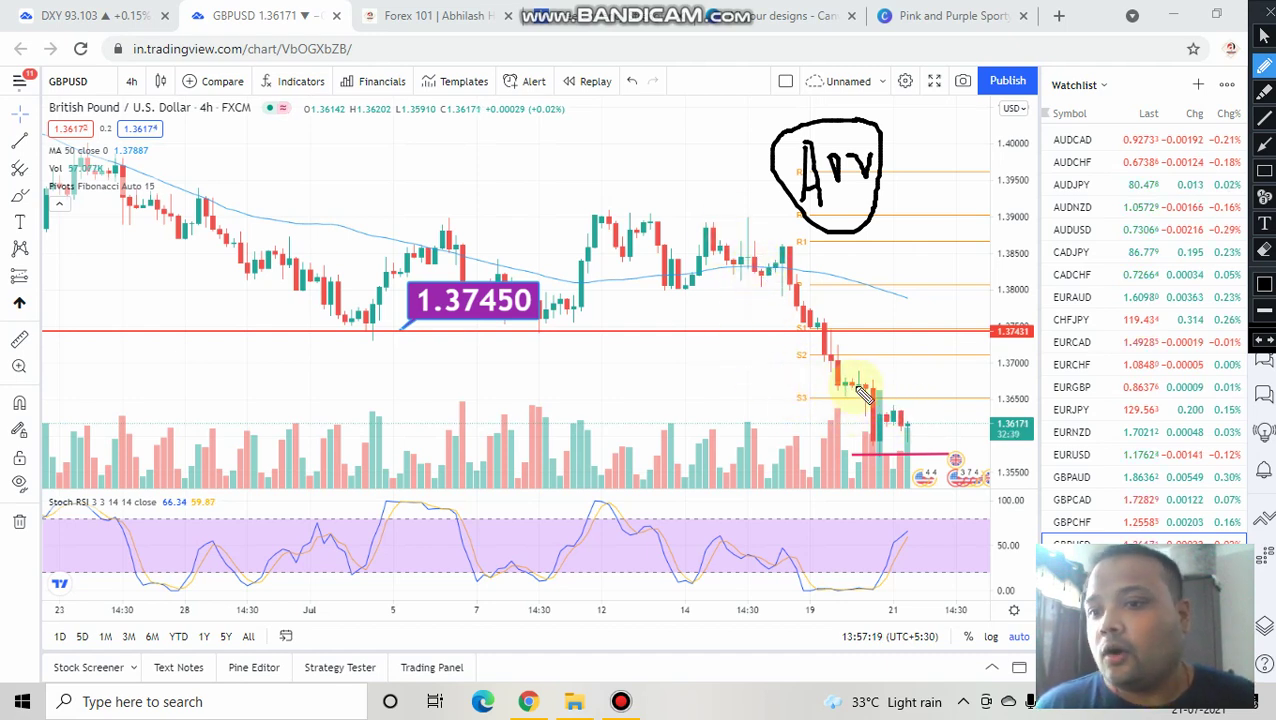
# Step: Trace the 1.37450 level from the 19 July breakdown and circle the early-July price action resting on that level
pyautogui.moveTo(822, 330); pyautogui.dragTo(934, 330)
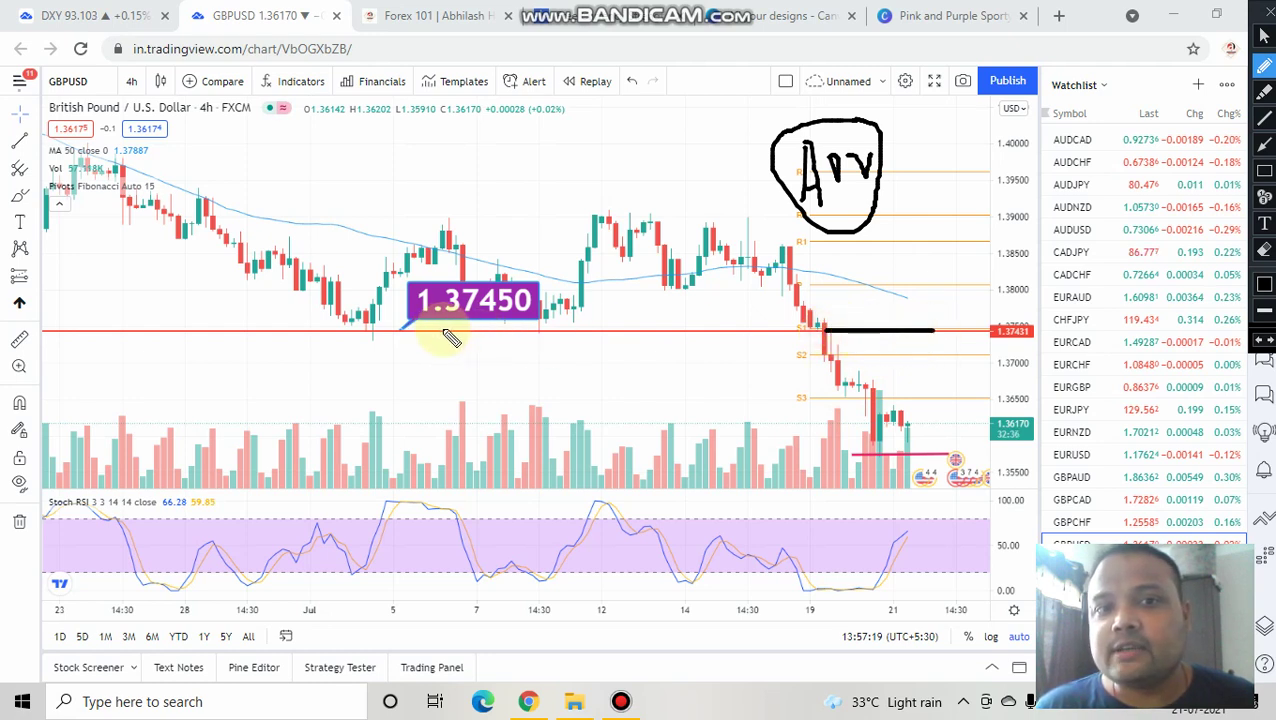
pyautogui.moveTo(412, 331)
pyautogui.mouseDown()
pyautogui.moveTo(572, 316)
pyautogui.moveTo(362, 285)
pyautogui.moveTo(547, 347)
pyautogui.mouseUp()
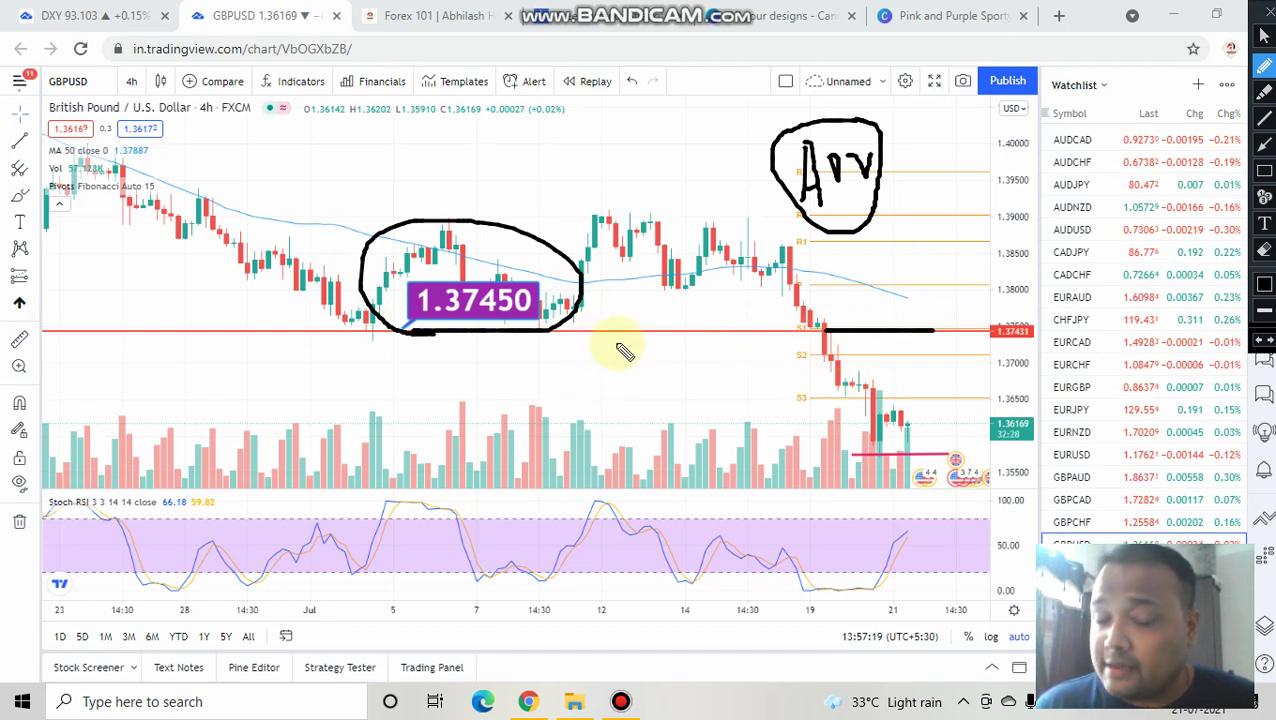
# Step: Handwrite "S=R" below the 1.37450 line and circle it
pyautogui.moveTo(603, 352); pyautogui.dragTo(594, 420)
pyautogui.moveTo(640, 367)
pyautogui.mouseDown()
pyautogui.moveTo(690, 367)
pyautogui.moveTo(698, 382)
pyautogui.moveTo(709, 342)
pyautogui.moveTo(740, 359)
pyautogui.moveTo(726, 388)
pyautogui.mouseUp()
pyautogui.moveTo(727, 327)
pyautogui.mouseDown()
pyautogui.moveTo(515, 450)
pyautogui.moveTo(785, 385)
pyautogui.moveTo(690, 310)
pyautogui.mouseUp()
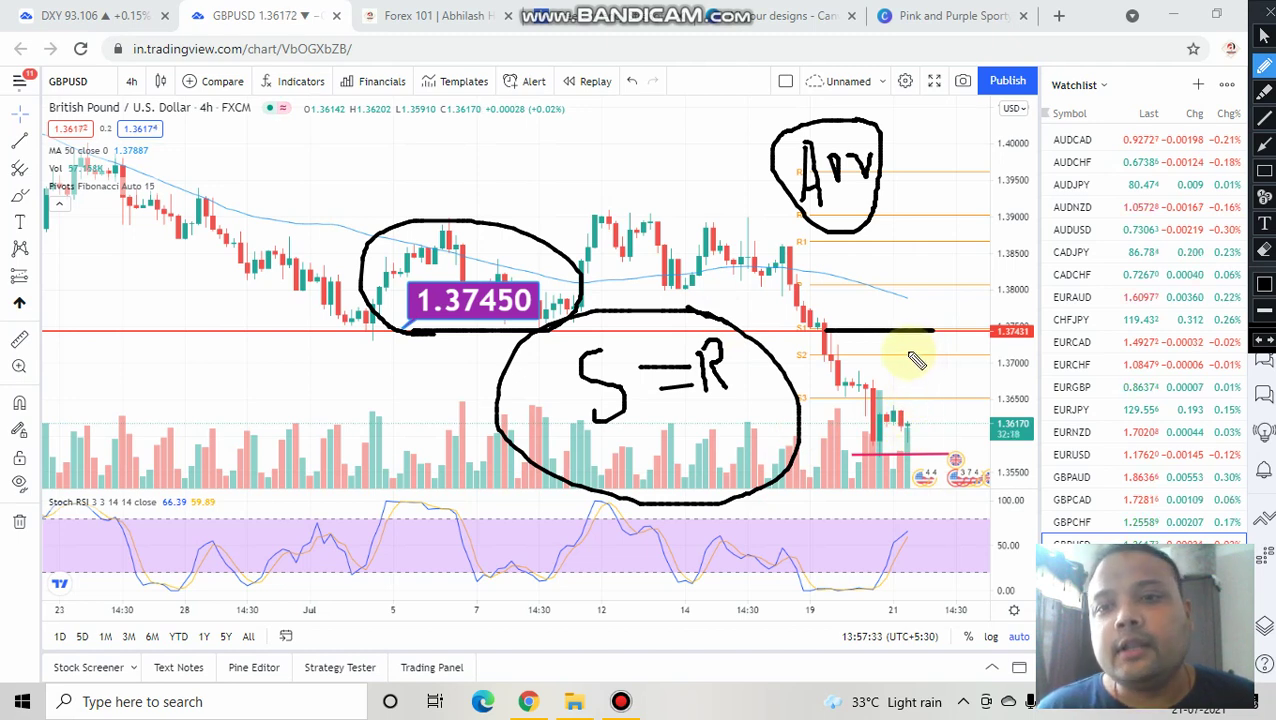
# Step: Sketch a small peak at the 1.37450 line past the latest candles and circle the mid-July decline
pyautogui.moveTo(938, 338); pyautogui.dragTo(946, 350)
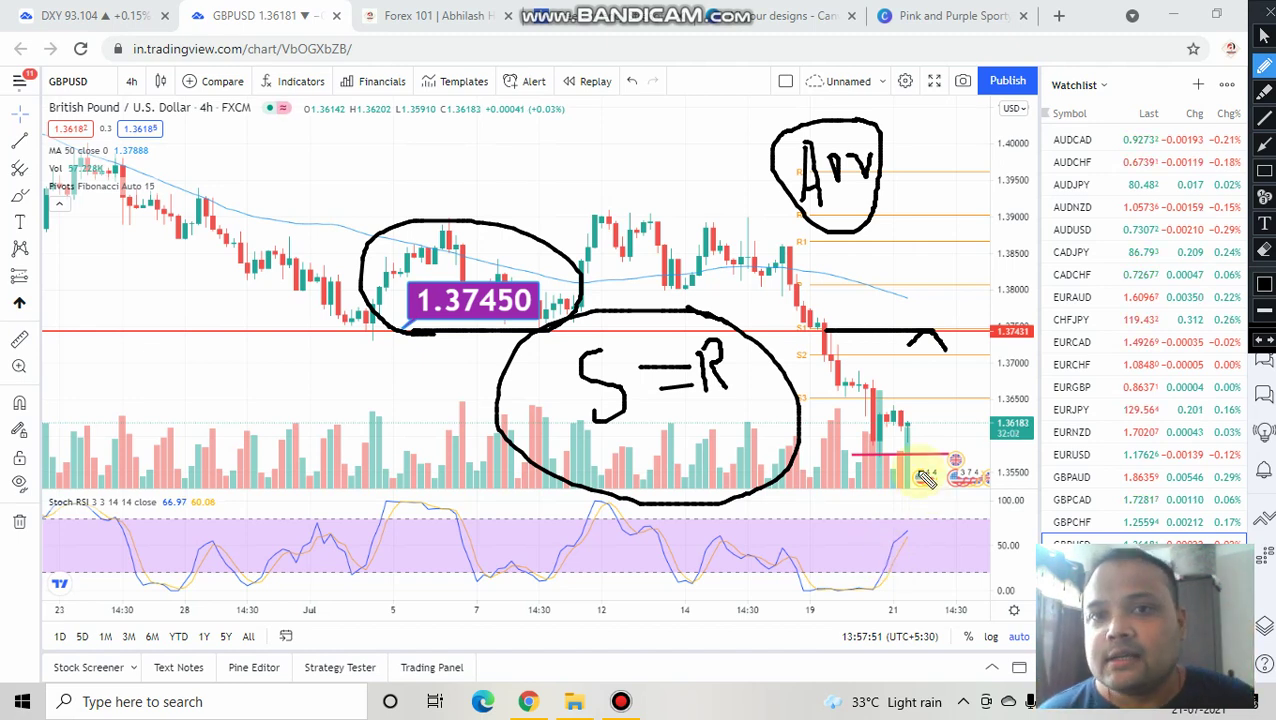
pyautogui.moveTo(757, 248)
pyautogui.mouseDown()
pyautogui.moveTo(792, 450)
pyautogui.moveTo(938, 441)
pyautogui.moveTo(770, 250)
pyautogui.moveTo(740, 248)
pyautogui.mouseUp()
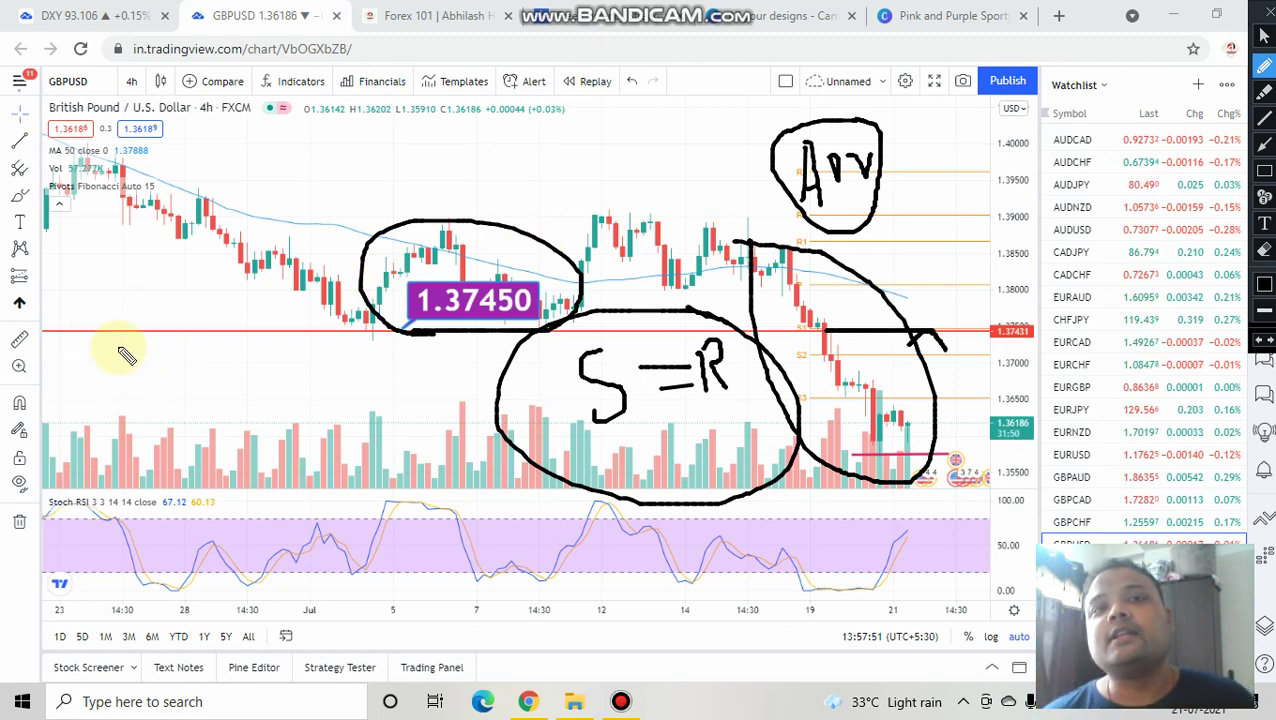
# Step: Handwrite "80-S" and a circled "20-B" over the late-June part of the chart, and close the annotation overlay
pyautogui.moveTo(98, 288)
pyautogui.mouseDown()
pyautogui.moveTo(104, 357)
pyautogui.moveTo(98, 286)
pyautogui.moveTo(128, 320)
pyautogui.moveTo(150, 292)
pyautogui.moveTo(214, 318)
pyautogui.mouseUp()
pyautogui.moveTo(118, 390)
pyautogui.mouseDown()
pyautogui.moveTo(120, 427)
pyautogui.moveTo(152, 432)
pyautogui.mouseUp()
pyautogui.moveTo(180, 382)
pyautogui.mouseDown()
pyautogui.moveTo(199, 393)
pyautogui.moveTo(218, 382)
pyautogui.moveTo(245, 412)
pyautogui.mouseUp()
pyautogui.moveTo(229, 460)
pyautogui.mouseDown()
pyautogui.moveTo(238, 346)
pyautogui.moveTo(84, 400)
pyautogui.moveTo(229, 463)
pyautogui.mouseUp()
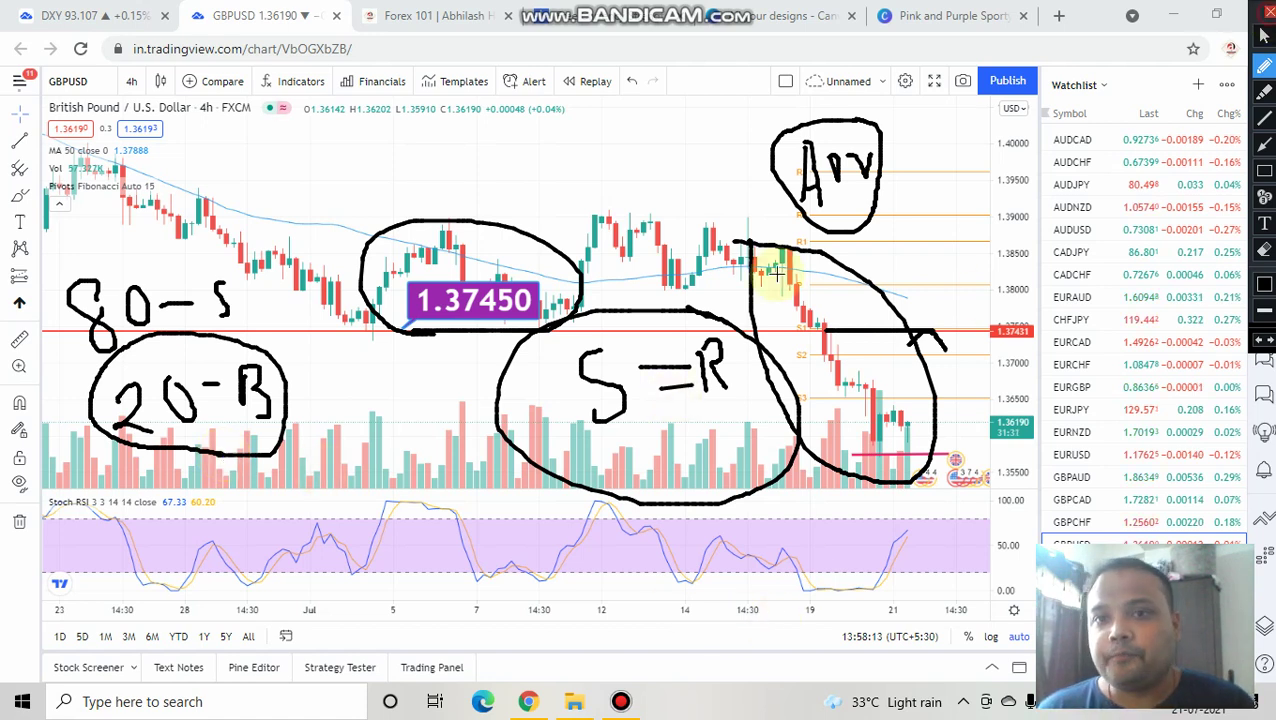
pyautogui.press('Escape')
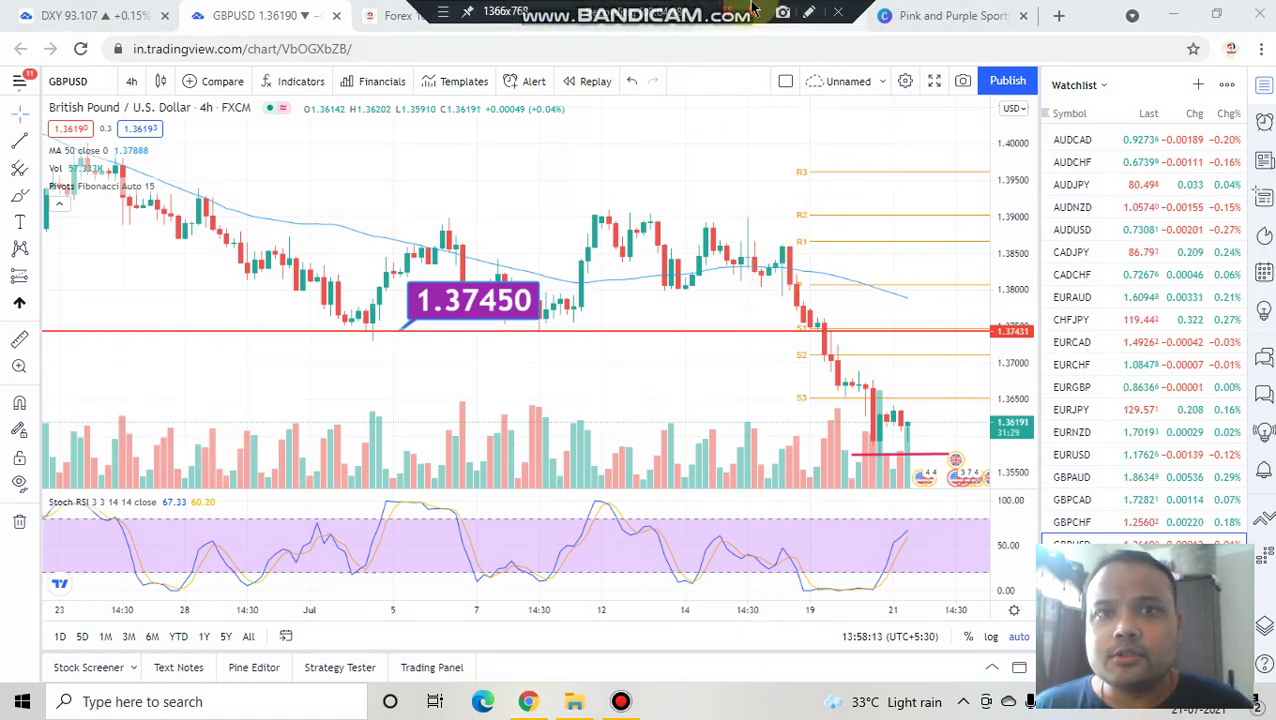
# Step: Trace the pink support line below the latest candles, write "B" beneath it, circle the area, and close the annotation overlay
pyautogui.click(809, 12)
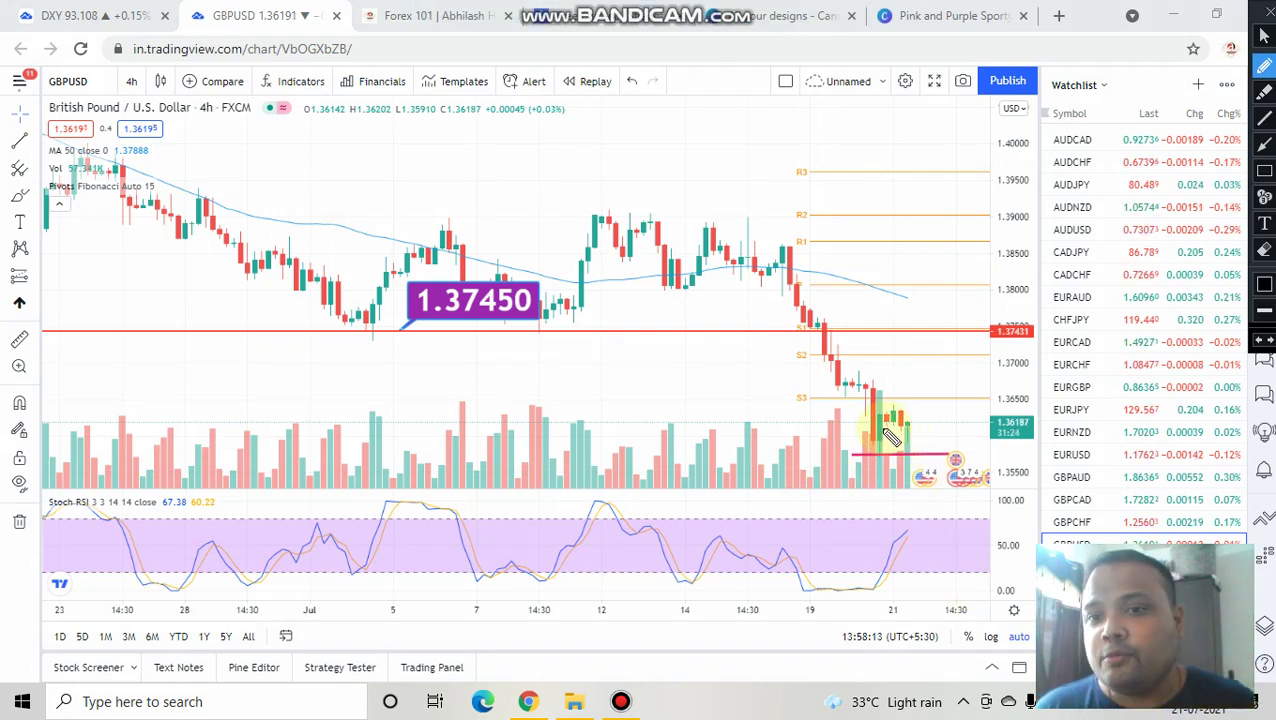
pyautogui.moveTo(848, 455)
pyautogui.mouseDown()
pyautogui.moveTo(927, 458)
pyautogui.moveTo(860, 465)
pyautogui.moveTo(891, 482)
pyautogui.moveTo(836, 496)
pyautogui.mouseUp()
pyautogui.moveTo(818, 437)
pyautogui.mouseDown()
pyautogui.moveTo(912, 438)
pyautogui.moveTo(830, 415)
pyautogui.mouseUp()
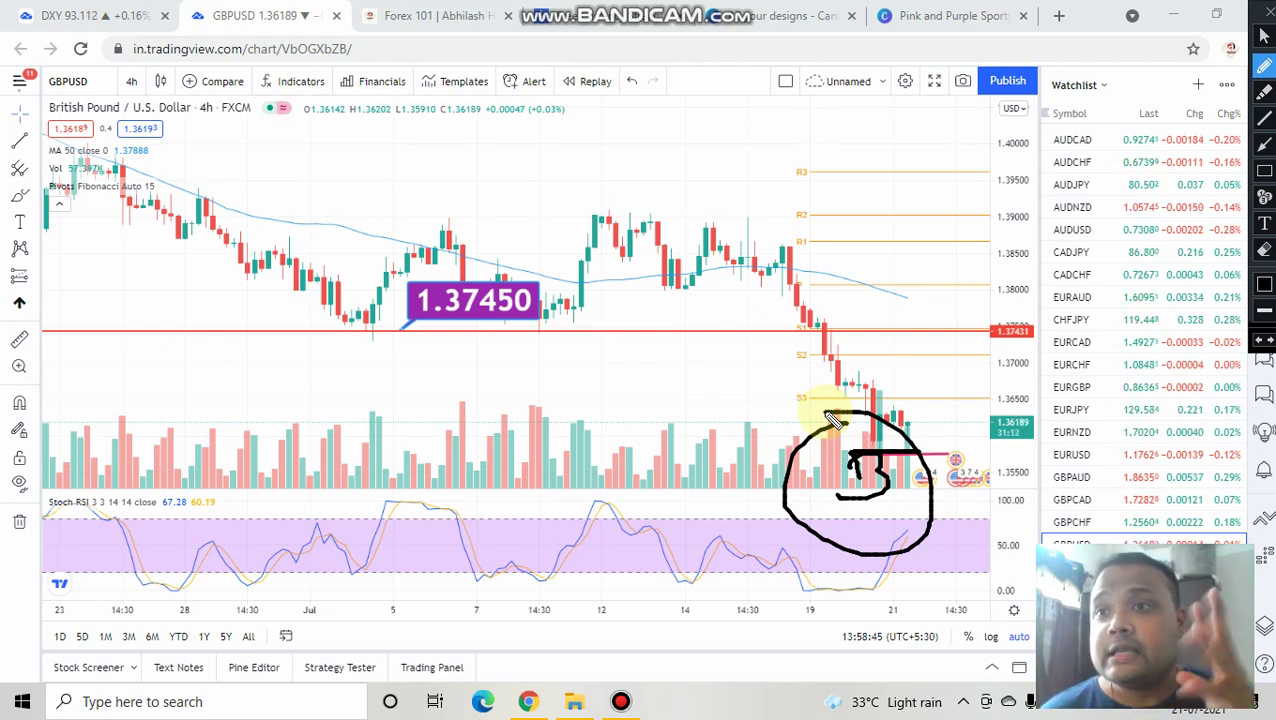
pyautogui.click(1262, 14)
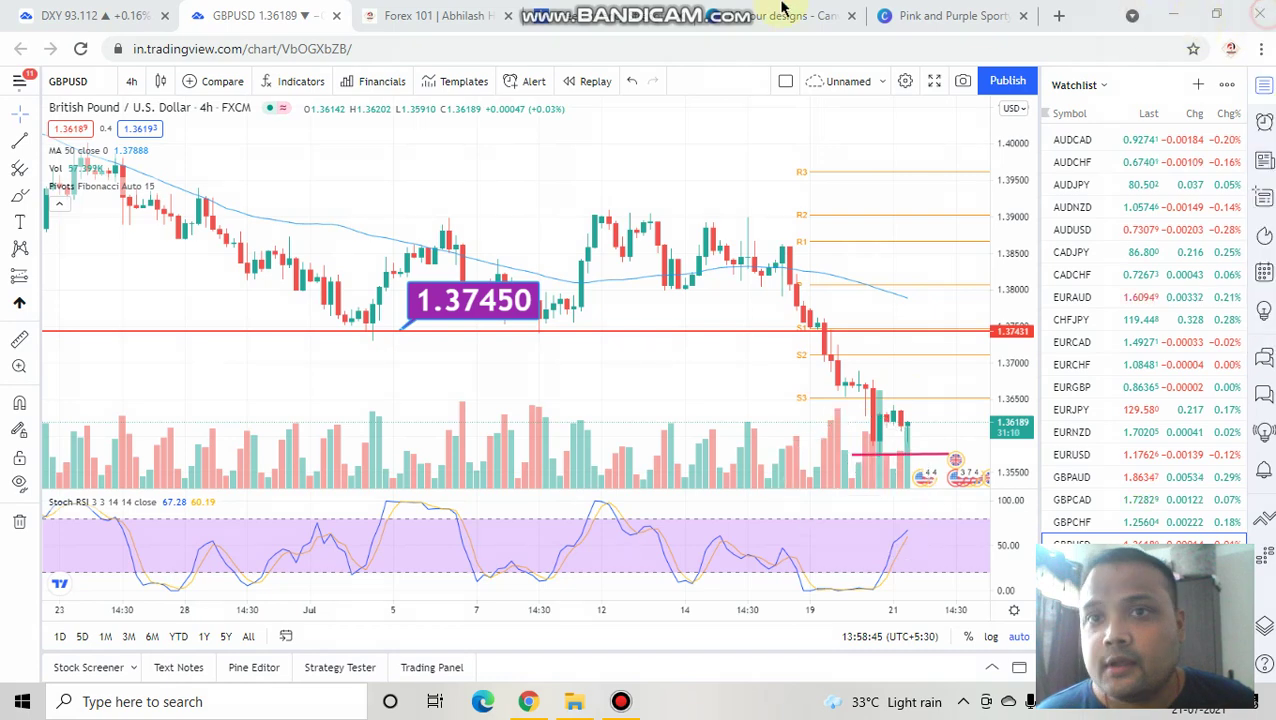
# Step: Check the USD bar in the daily Live Currency Strength chart on the CurrencyQuake page
pyautogui.click(608, 9)
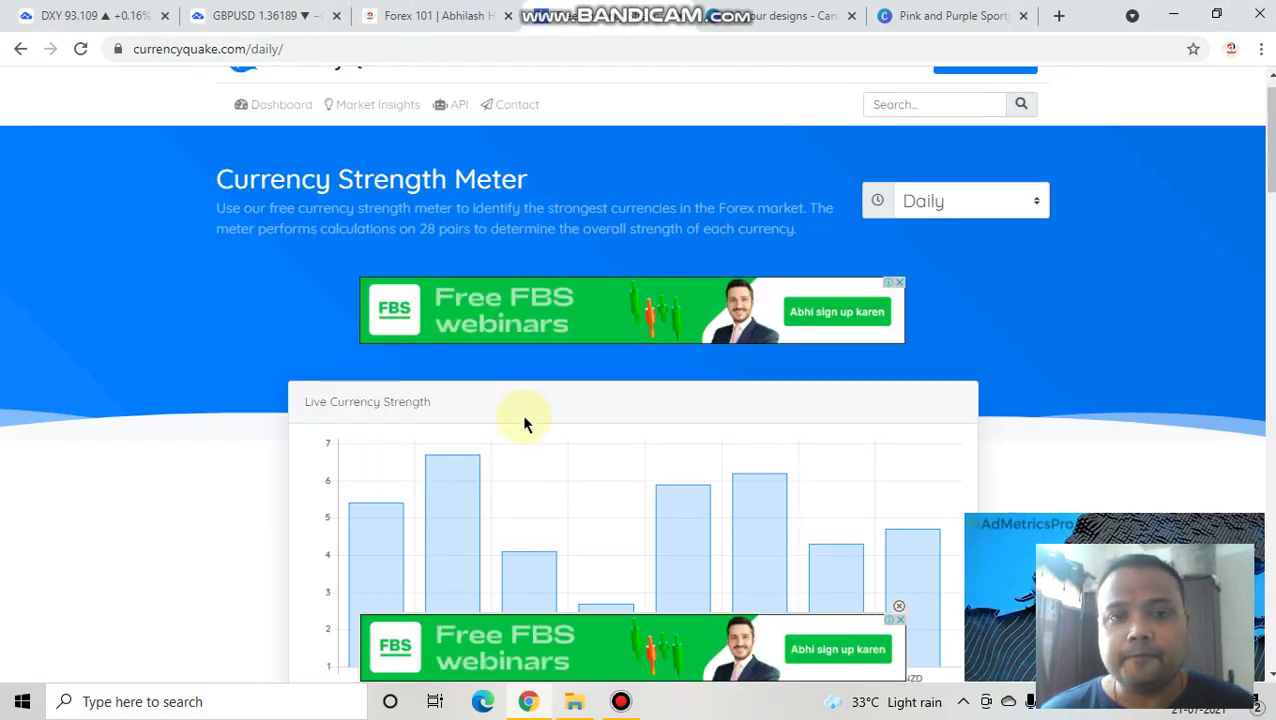
pyautogui.scroll(-2, 316, 269)
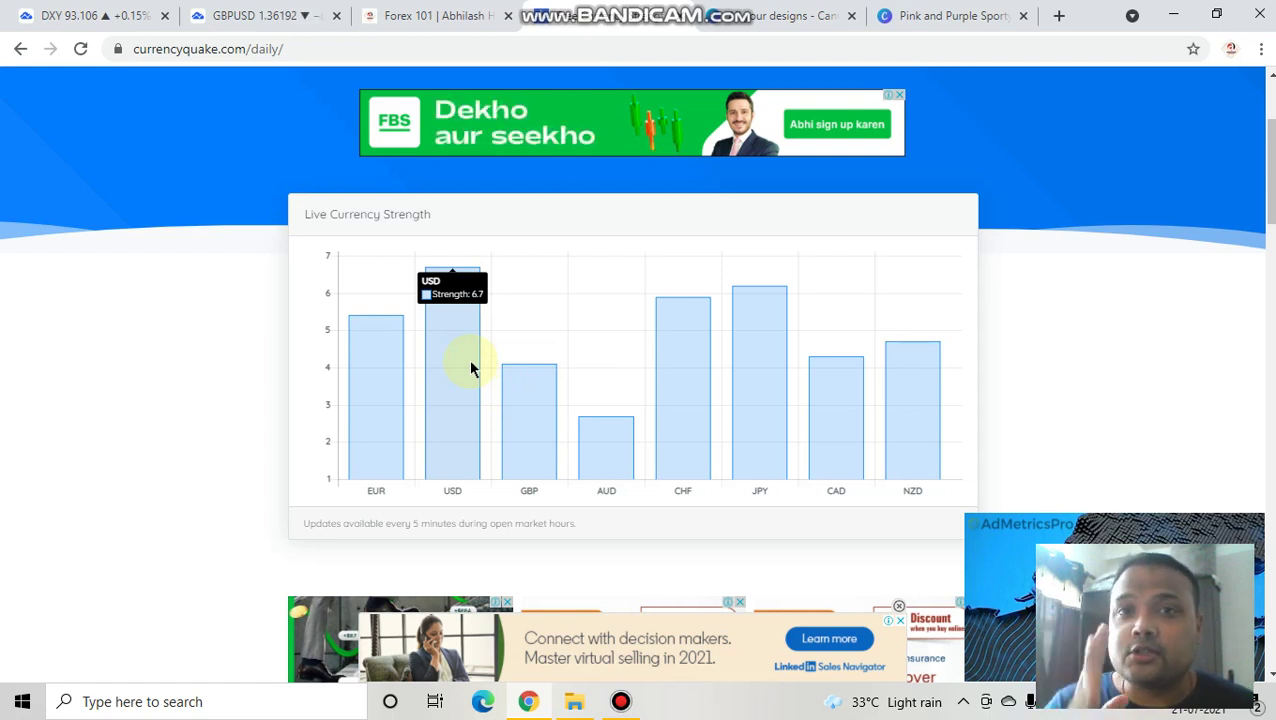
# Step: Switch to the DXY daily chart and draw an upward arrow at the start of the pink trendline
pyautogui.click(110, 12)
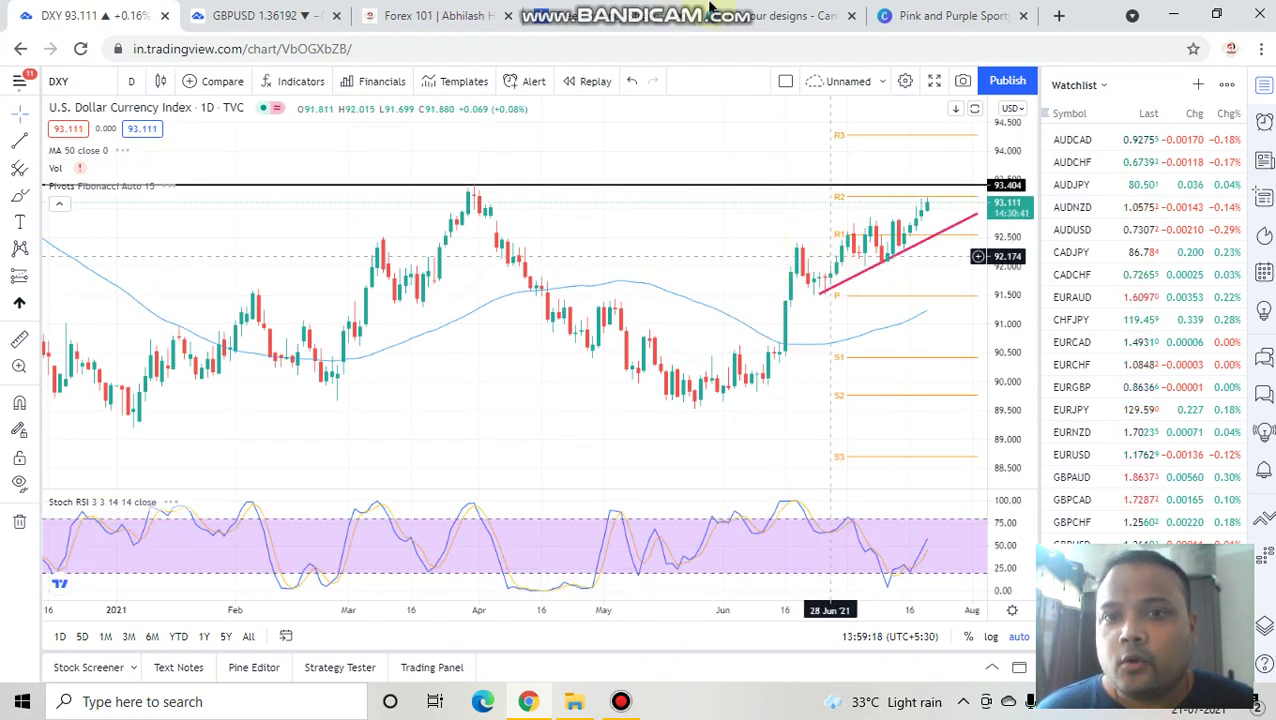
pyautogui.click(807, 298)
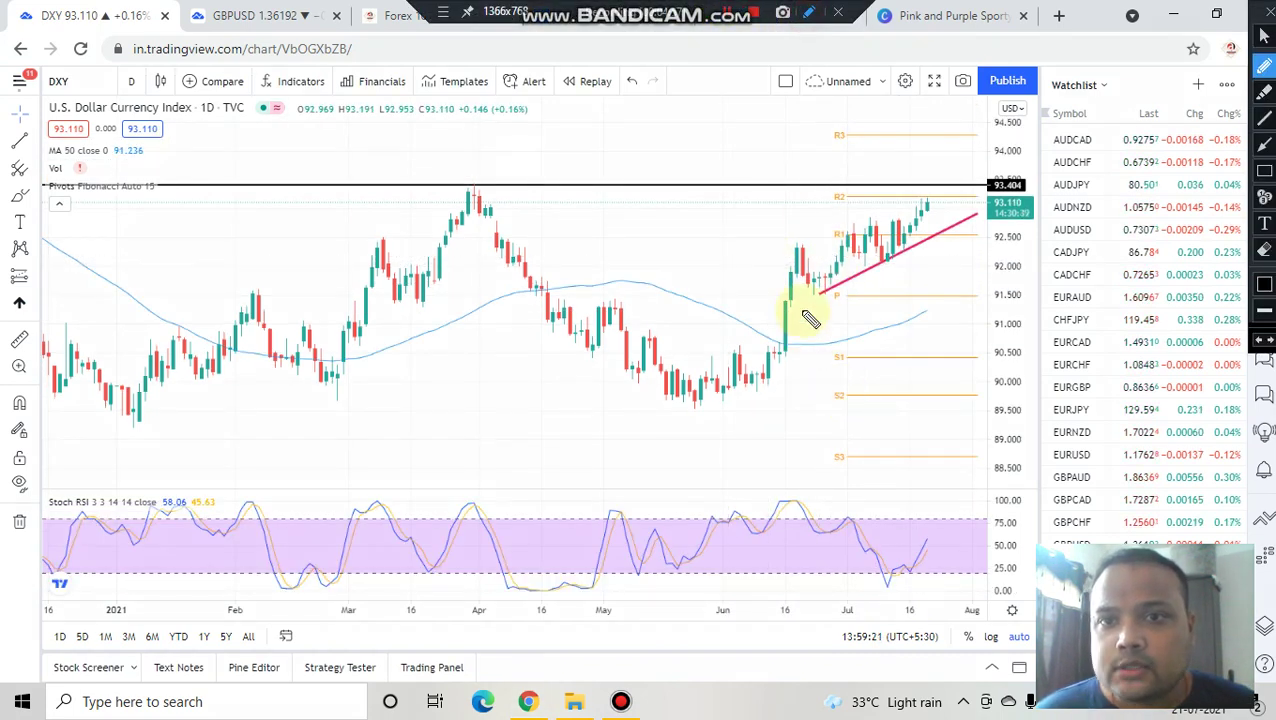
pyautogui.moveTo(809, 337)
pyautogui.mouseDown()
pyautogui.moveTo(795, 315)
pyautogui.moveTo(826, 312)
pyautogui.mouseUp()
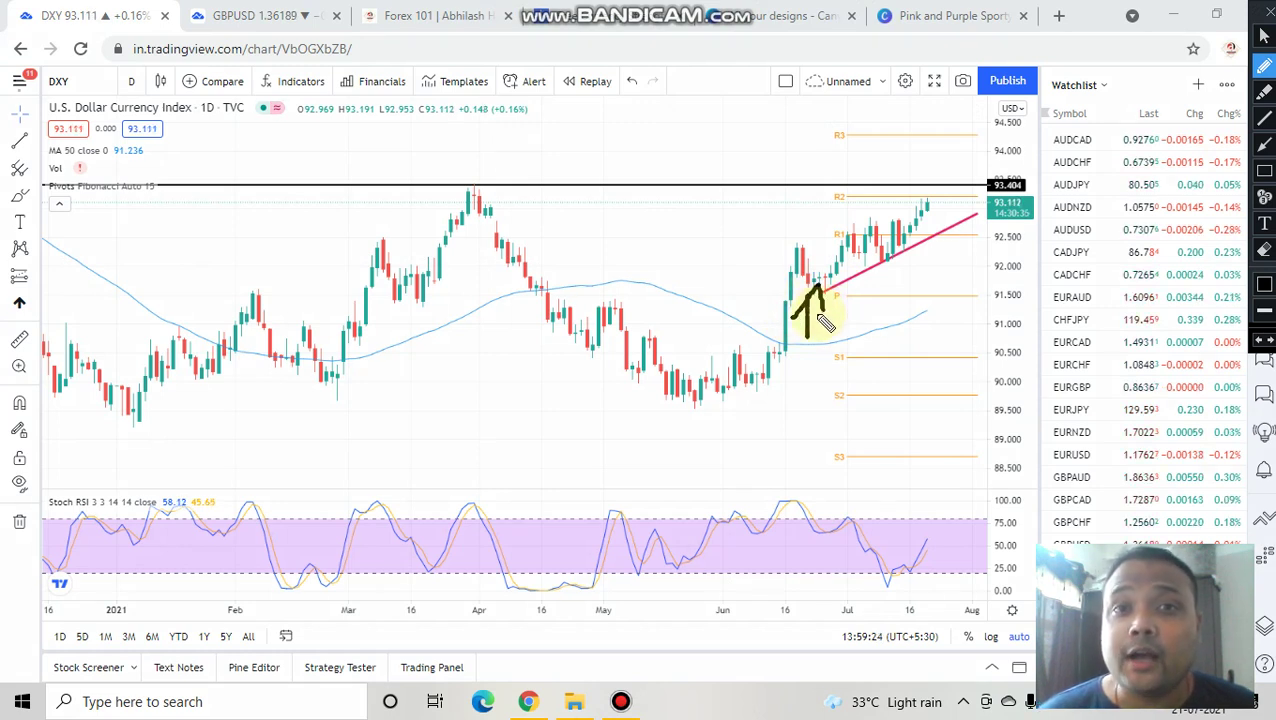
# Step: Trace the 93.404 resistance line above the latest candles and handwrite a circled "93.40" above it
pyautogui.moveTo(803, 184); pyautogui.dragTo(948, 191)
pyautogui.moveTo(800, 118); pyautogui.dragTo(800, 157)
pyautogui.moveTo(818, 113); pyautogui.dragTo(826, 148)
pyautogui.click(846, 134)
pyautogui.moveTo(878, 92); pyautogui.dragTo(864, 130)
pyautogui.moveTo(904, 94)
pyautogui.mouseDown()
pyautogui.moveTo(898, 128)
pyautogui.moveTo(936, 148)
pyautogui.moveTo(760, 100)
pyautogui.moveTo(849, 177)
pyautogui.mouseUp()
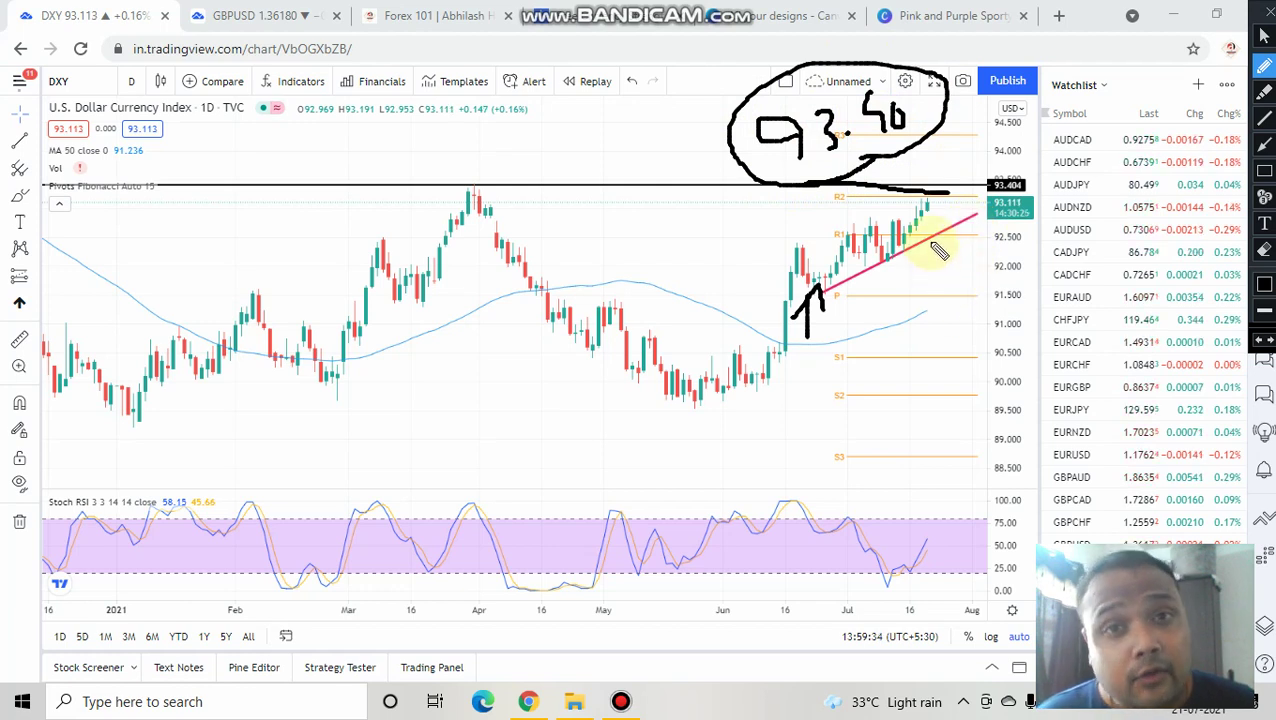
pyautogui.moveTo(915, 197)
pyautogui.mouseDown()
pyautogui.moveTo(897, 191)
pyautogui.moveTo(937, 190)
pyautogui.mouseUp()
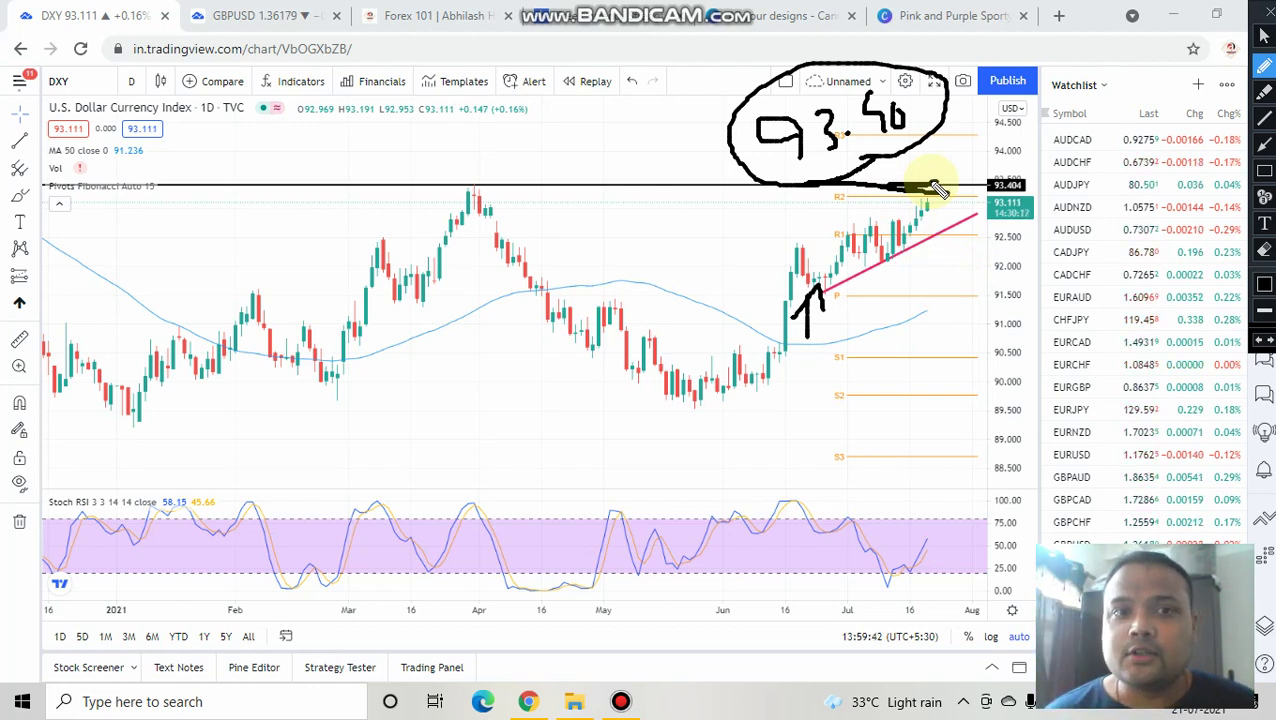
# Step: Draw an upward arrow over February and a downward arrow over April on the DXY chart, and close the annotation overlay
pyautogui.moveTo(292, 222); pyautogui.dragTo(292, 340)
pyautogui.moveTo(228, 270); pyautogui.dragTo(316, 270)
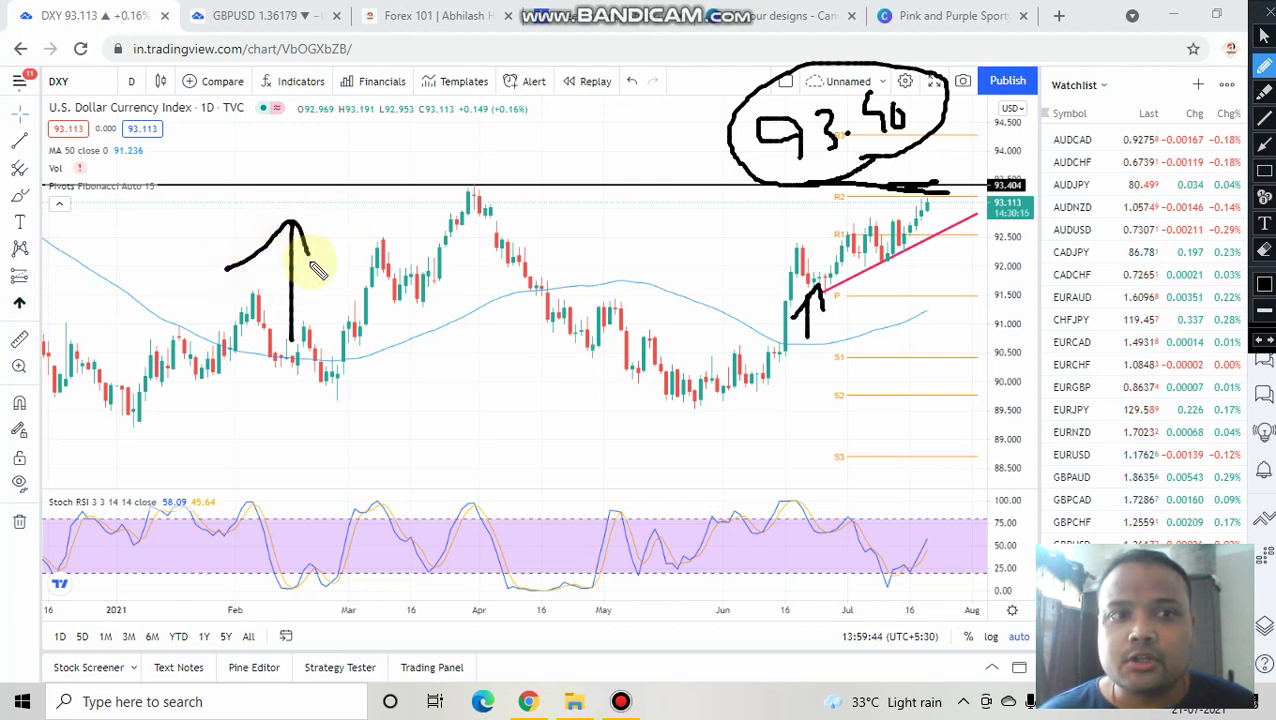
pyautogui.moveTo(518, 200)
pyautogui.mouseDown()
pyautogui.moveTo(518, 320)
pyautogui.moveTo(565, 313)
pyautogui.mouseUp()
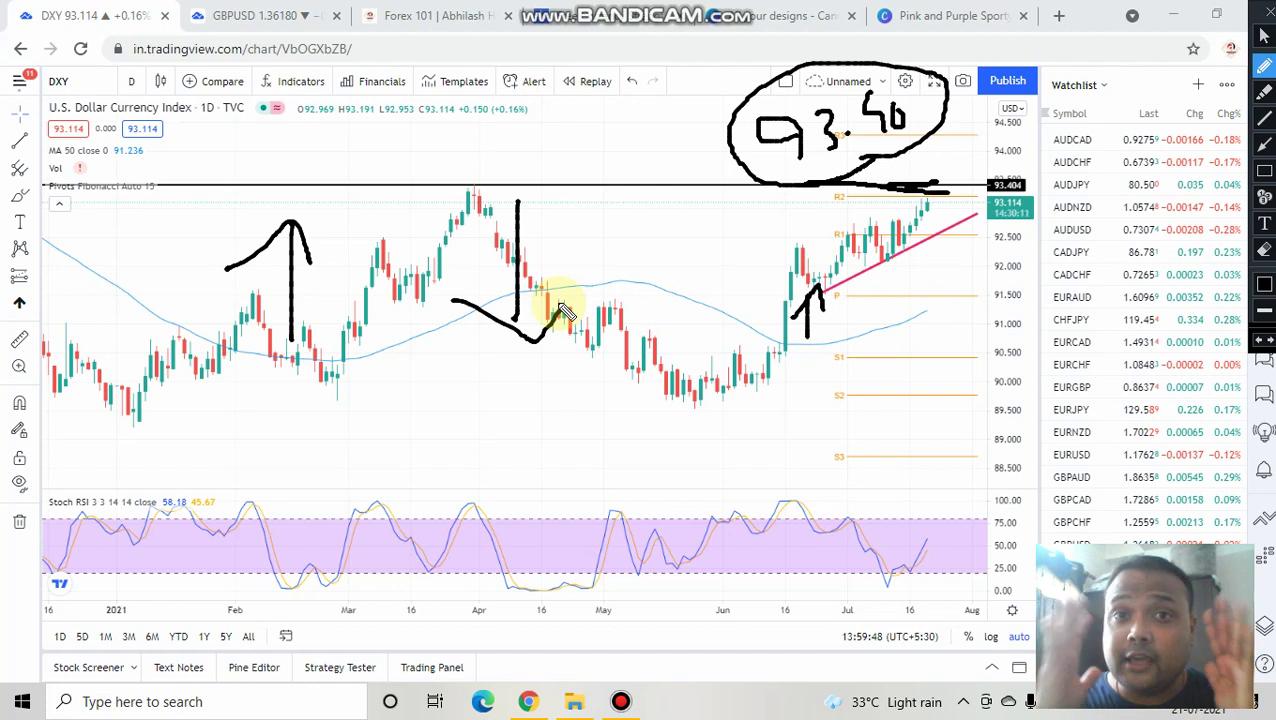
pyautogui.click(1267, 16)
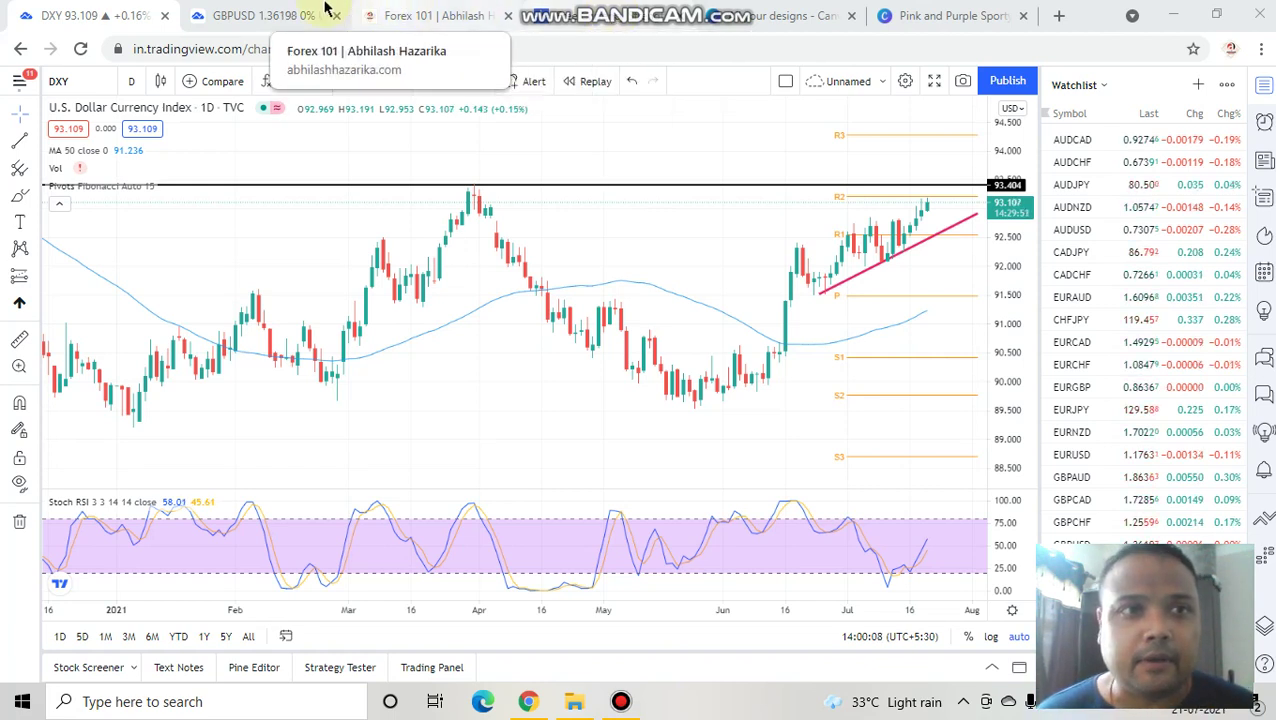
# Step: Return to the GBPUSD chart and set its timeframe to 1 week
pyautogui.click(285, 14)
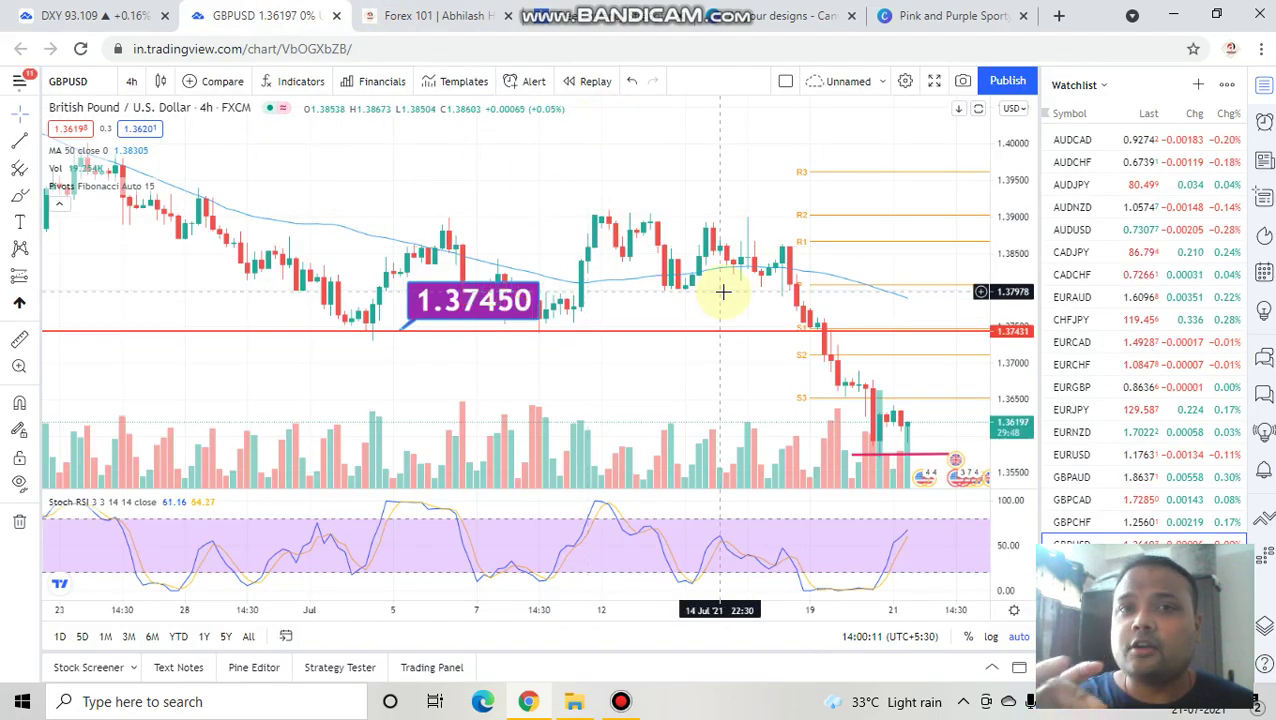
pyautogui.click(131, 85)
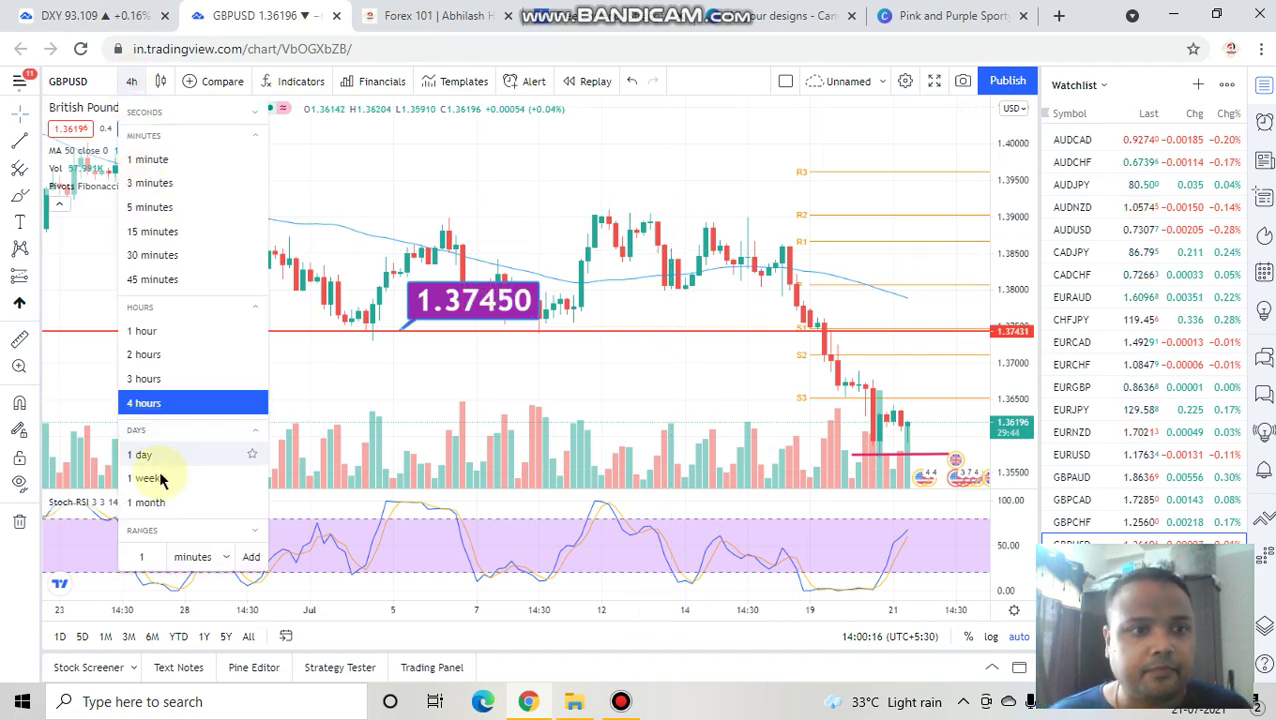
pyautogui.click(158, 479)
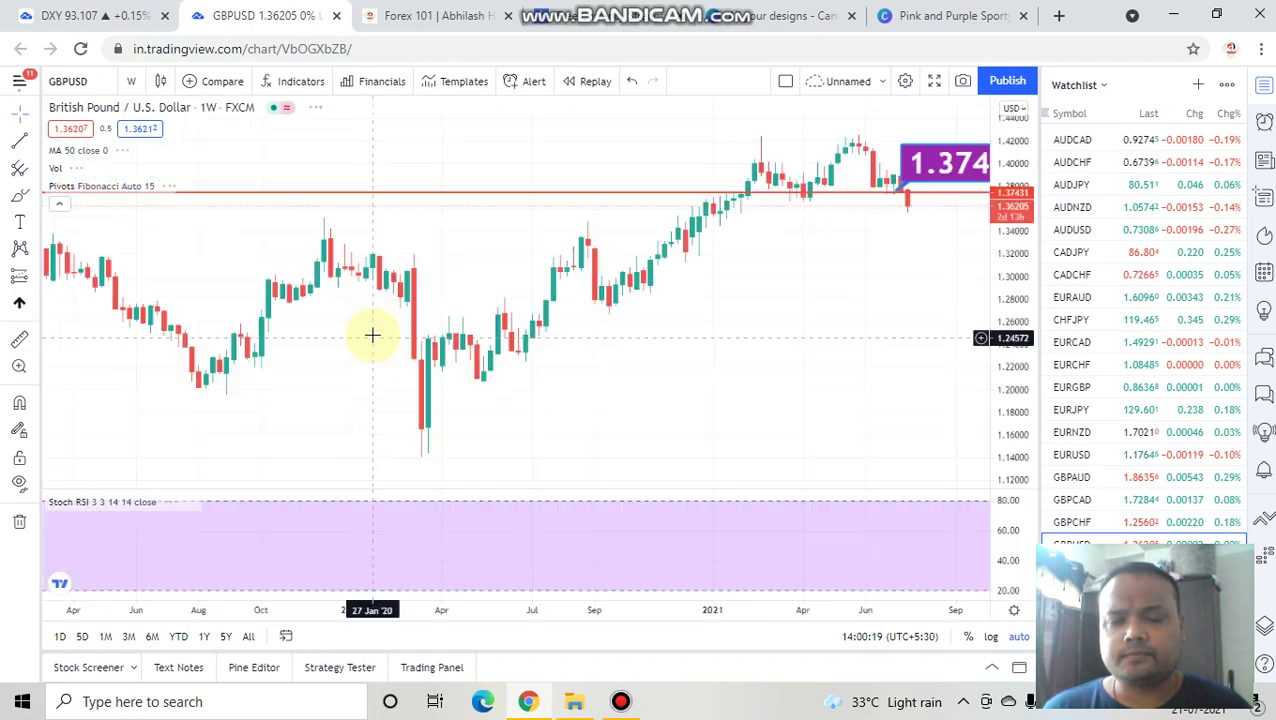
# Step: Remove all drawings from the weekly GBPUSD chart and circle the latest candle and the September 2020 pullback at the moving average
pyautogui.rightClick(488, 186)
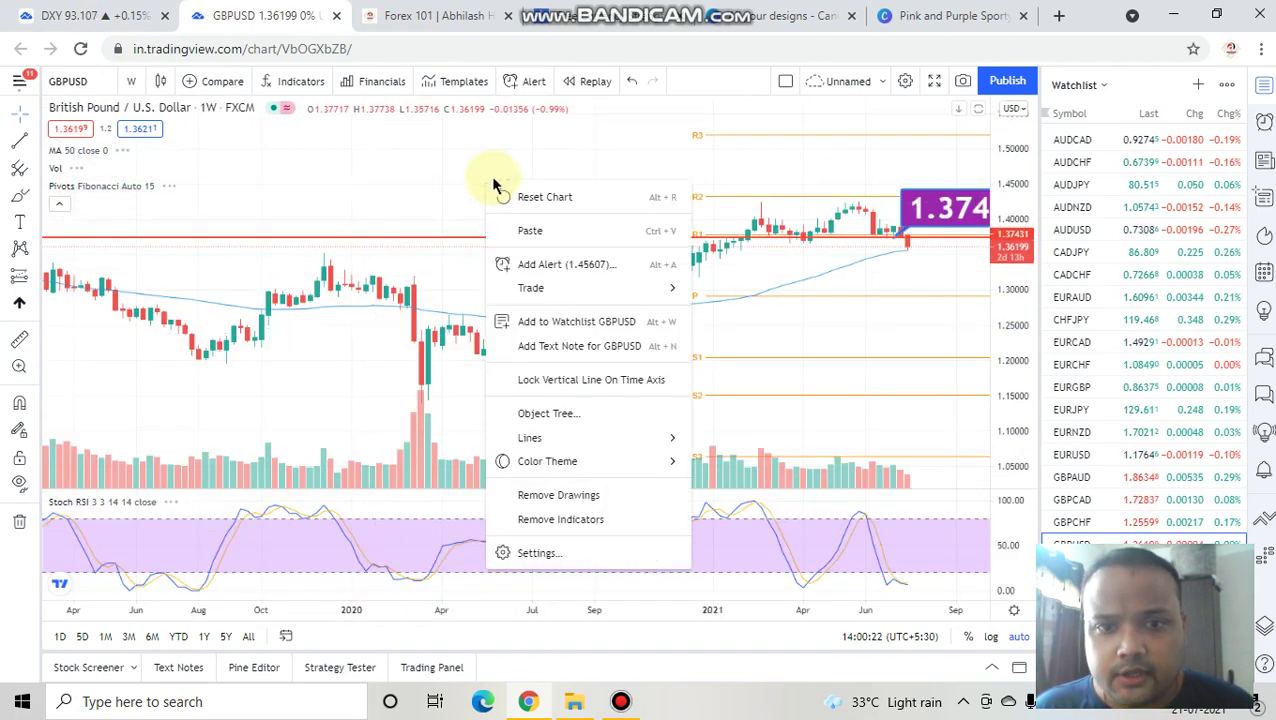
pyautogui.click(544, 494)
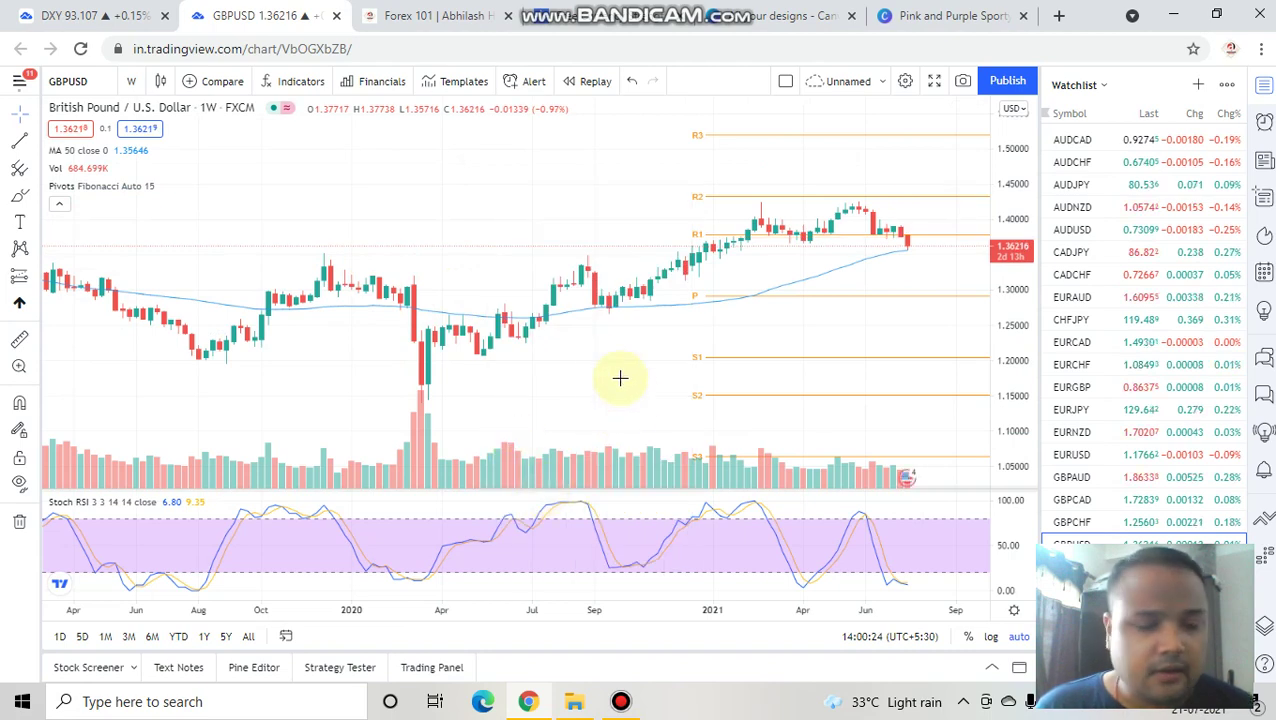
pyautogui.scroll(3, 650, 290)
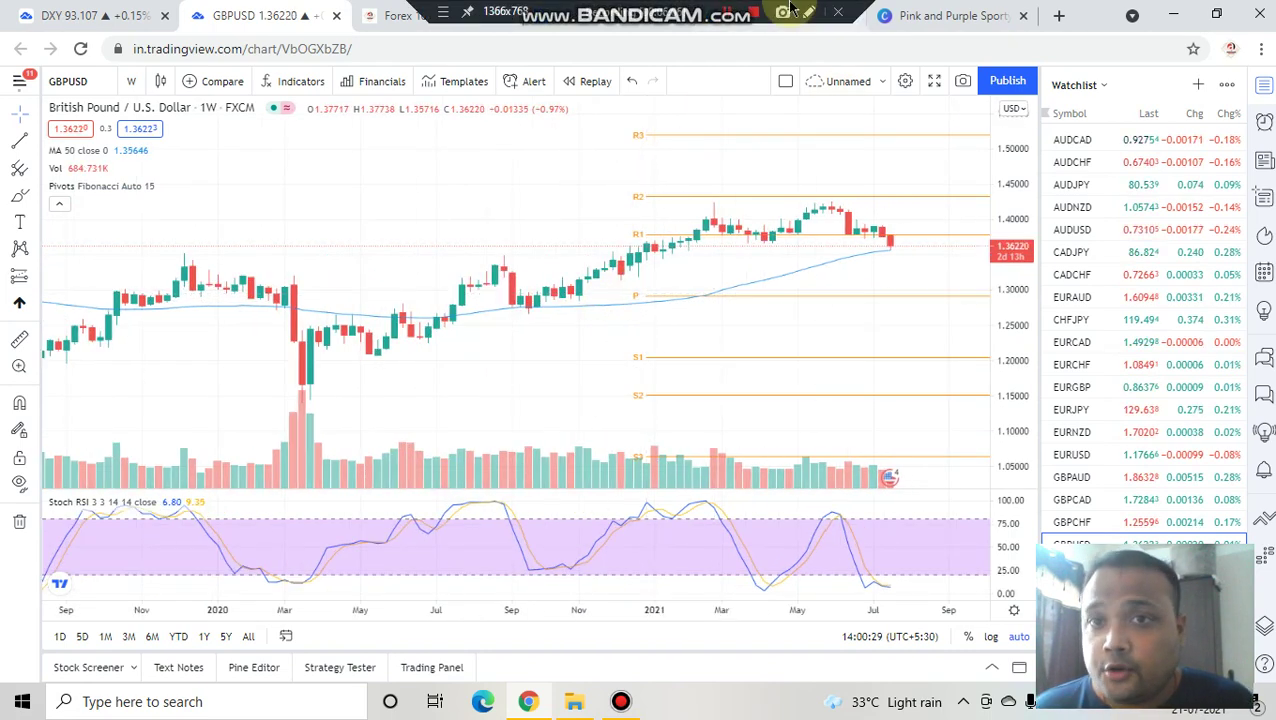
pyautogui.hotkey('ctrl', 'shift', 'd')
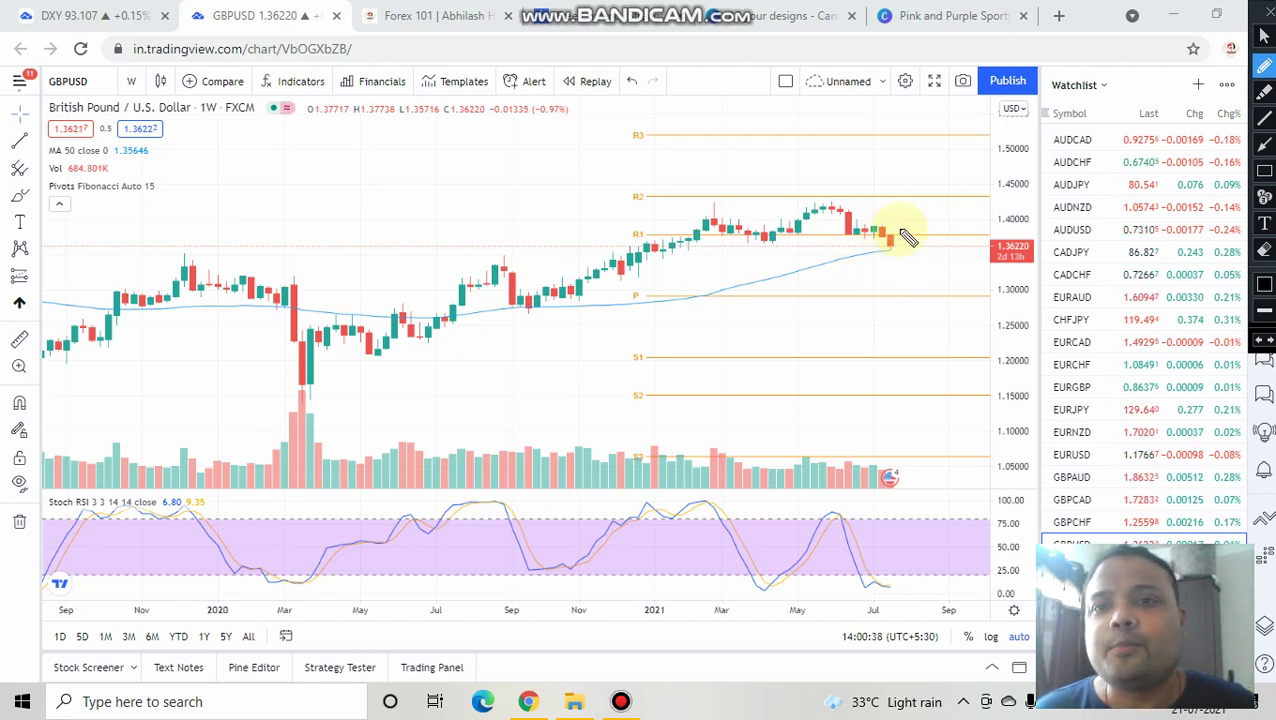
pyautogui.moveTo(889, 228)
pyautogui.mouseDown()
pyautogui.moveTo(890, 272)
pyautogui.moveTo(912, 256)
pyautogui.moveTo(895, 230)
pyautogui.mouseUp()
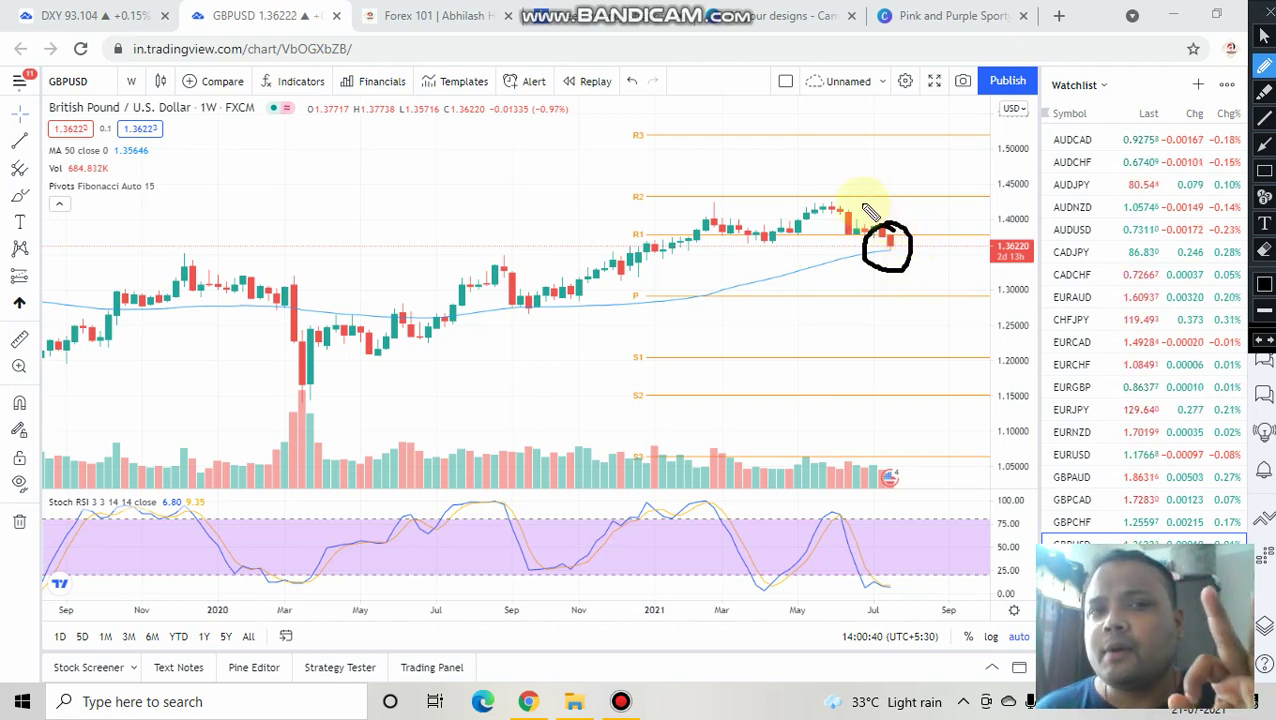
pyautogui.moveTo(536, 282)
pyautogui.mouseDown()
pyautogui.moveTo(520, 283)
pyautogui.moveTo(505, 345)
pyautogui.moveTo(541, 328)
pyautogui.moveTo(532, 283)
pyautogui.mouseUp()
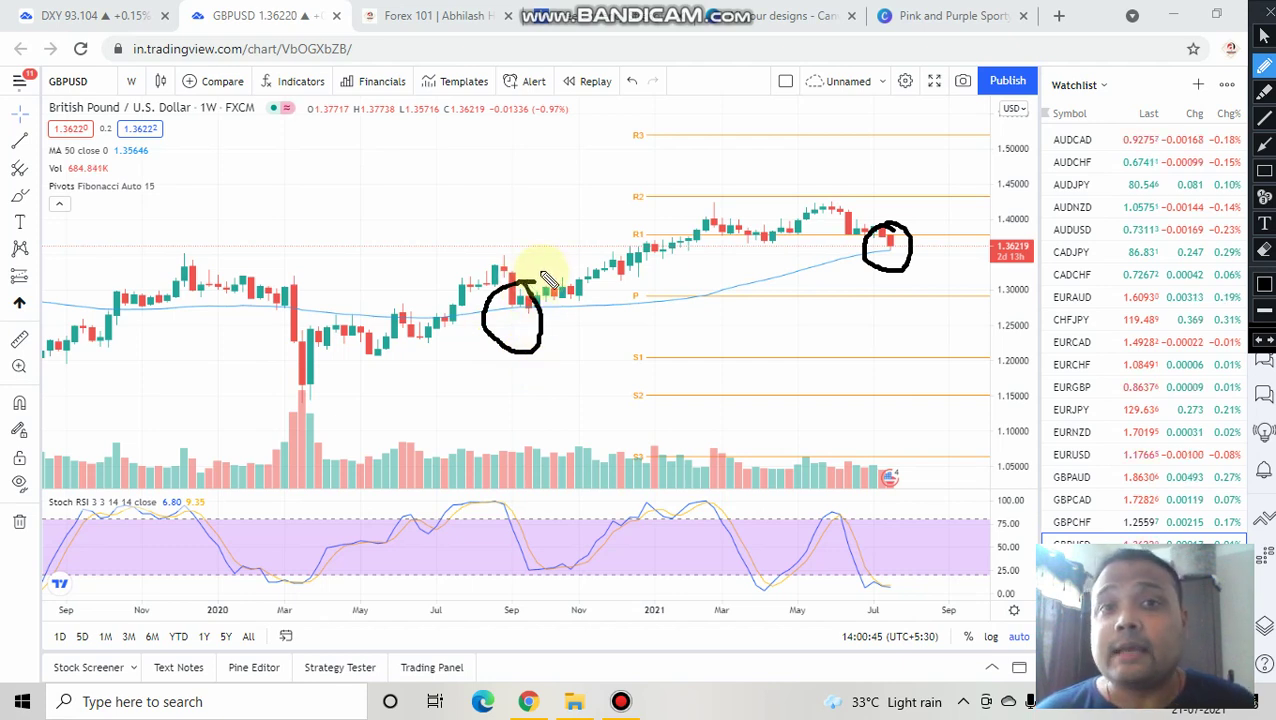
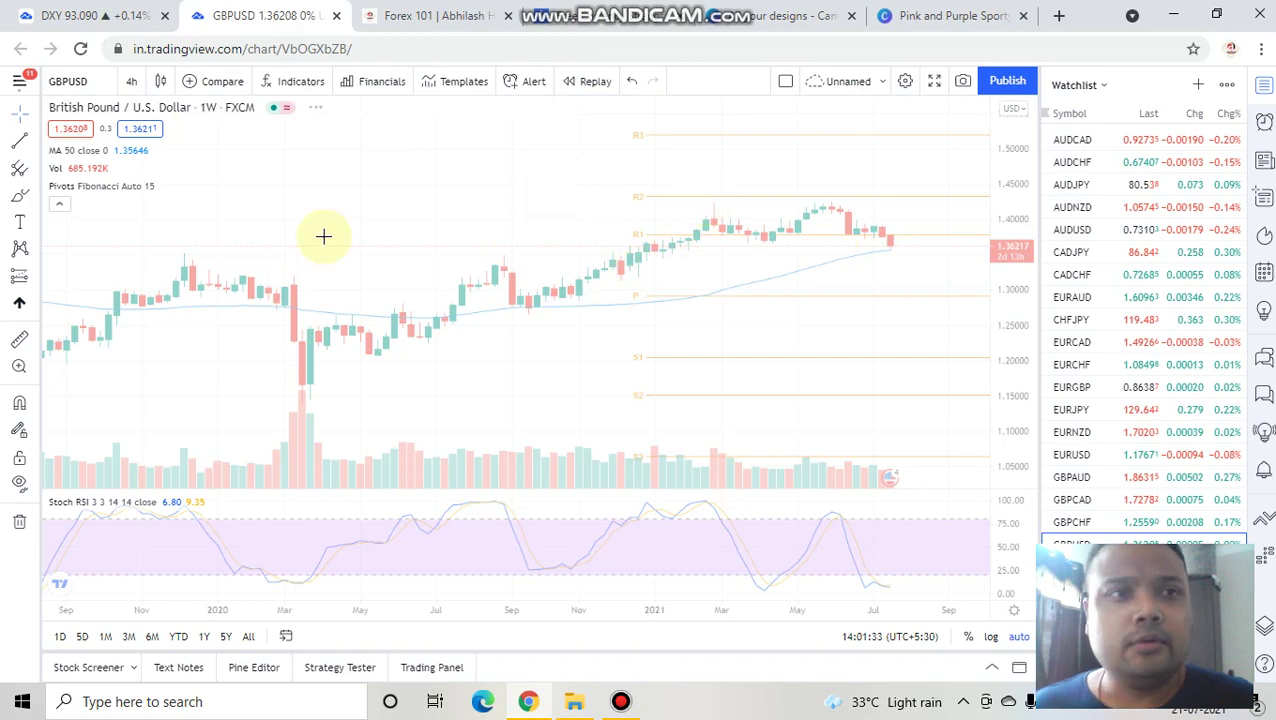
# Step: Set GBPUSD to 4 hours and trace a black line from the early-July lows past the S2 level, with a small peak beneath its end
pyautogui.write('4h')
pyautogui.press('Return')
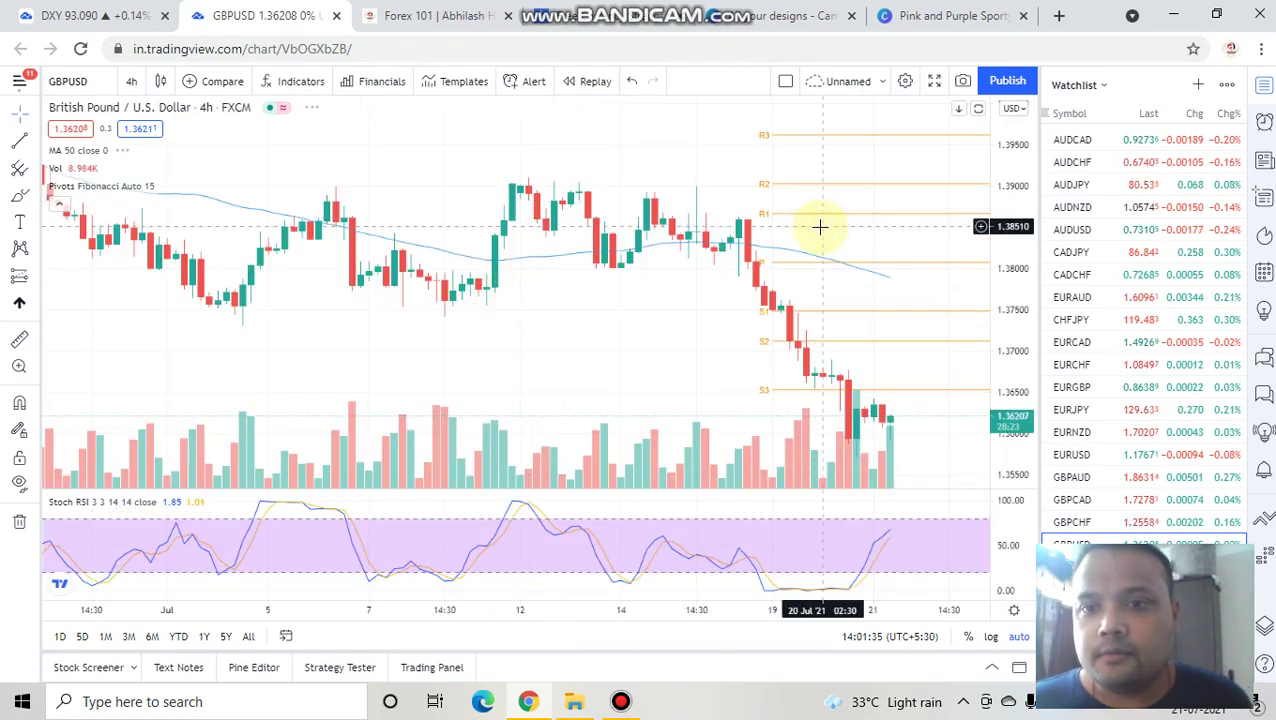
pyautogui.moveTo(808, 10)
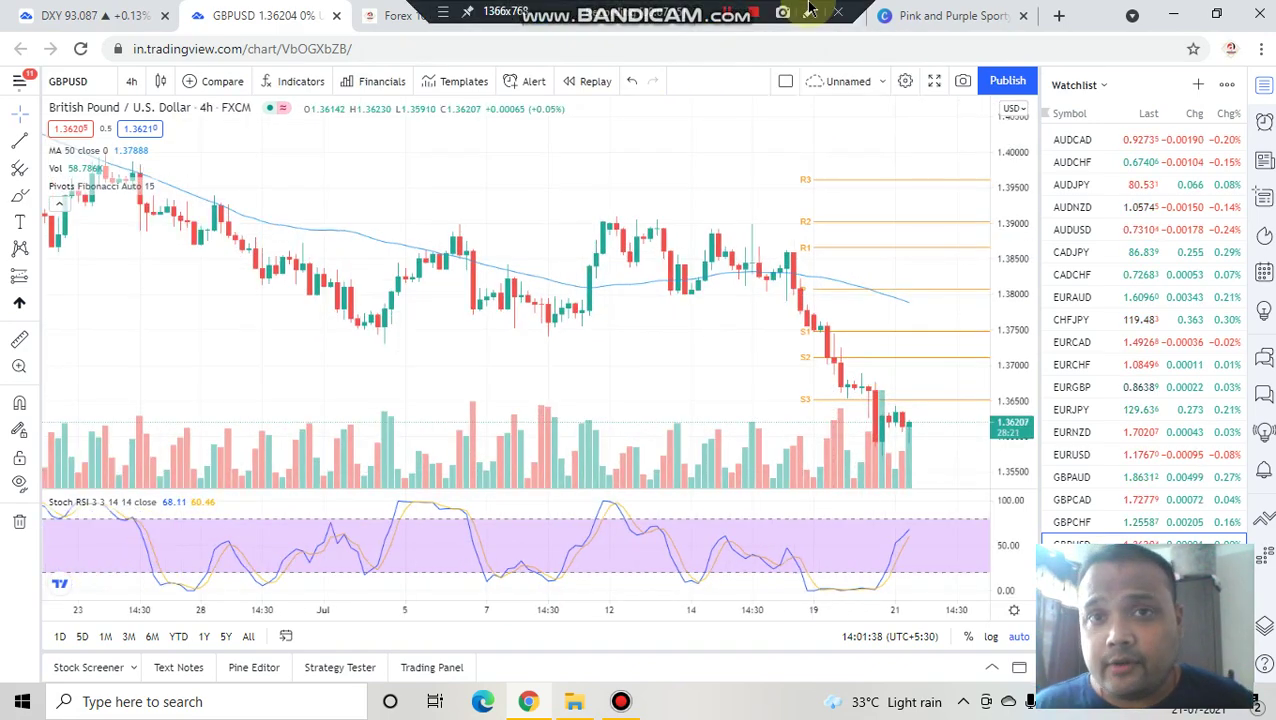
pyautogui.click(808, 12)
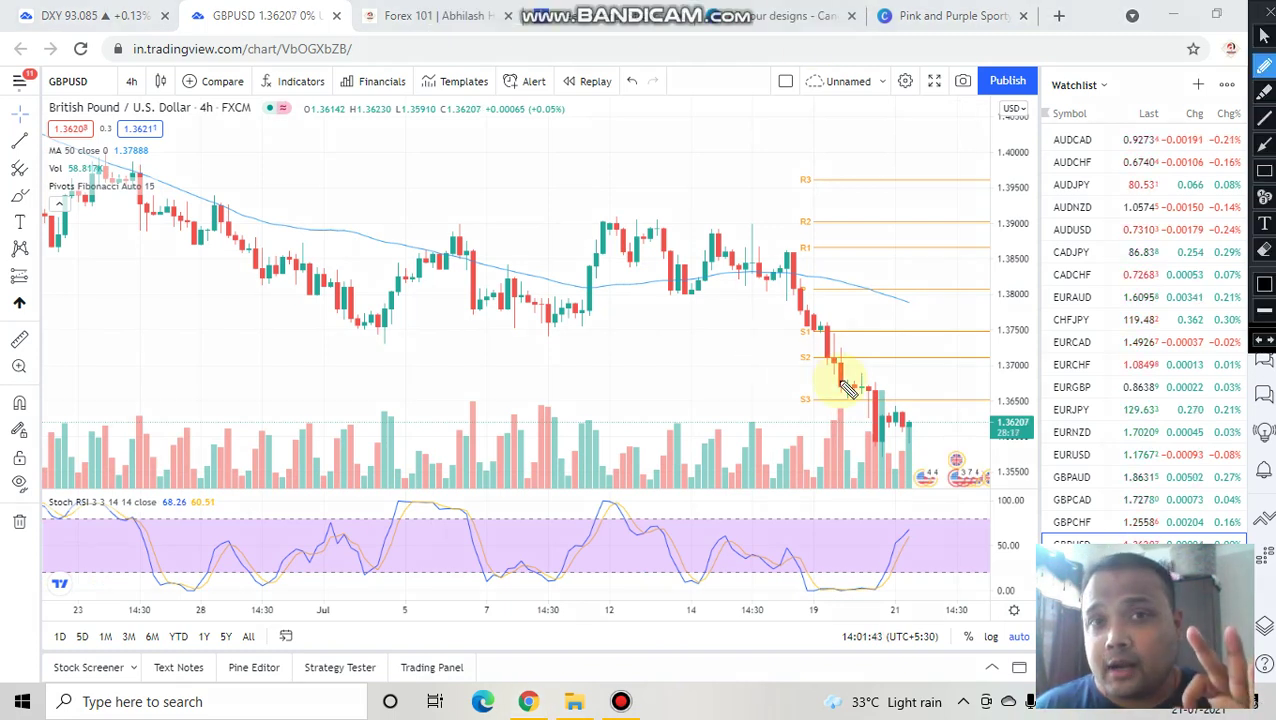
pyautogui.moveTo(357, 337); pyautogui.dragTo(990, 357)
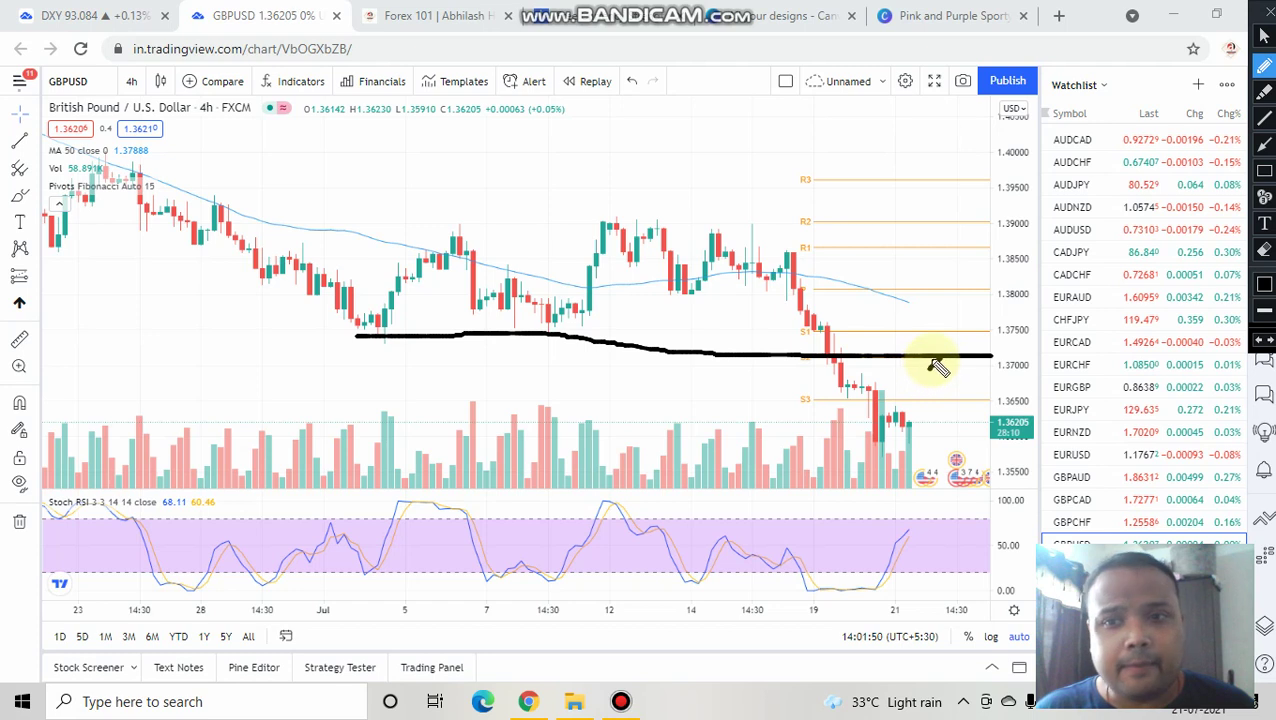
pyautogui.moveTo(940, 363); pyautogui.dragTo(963, 372)
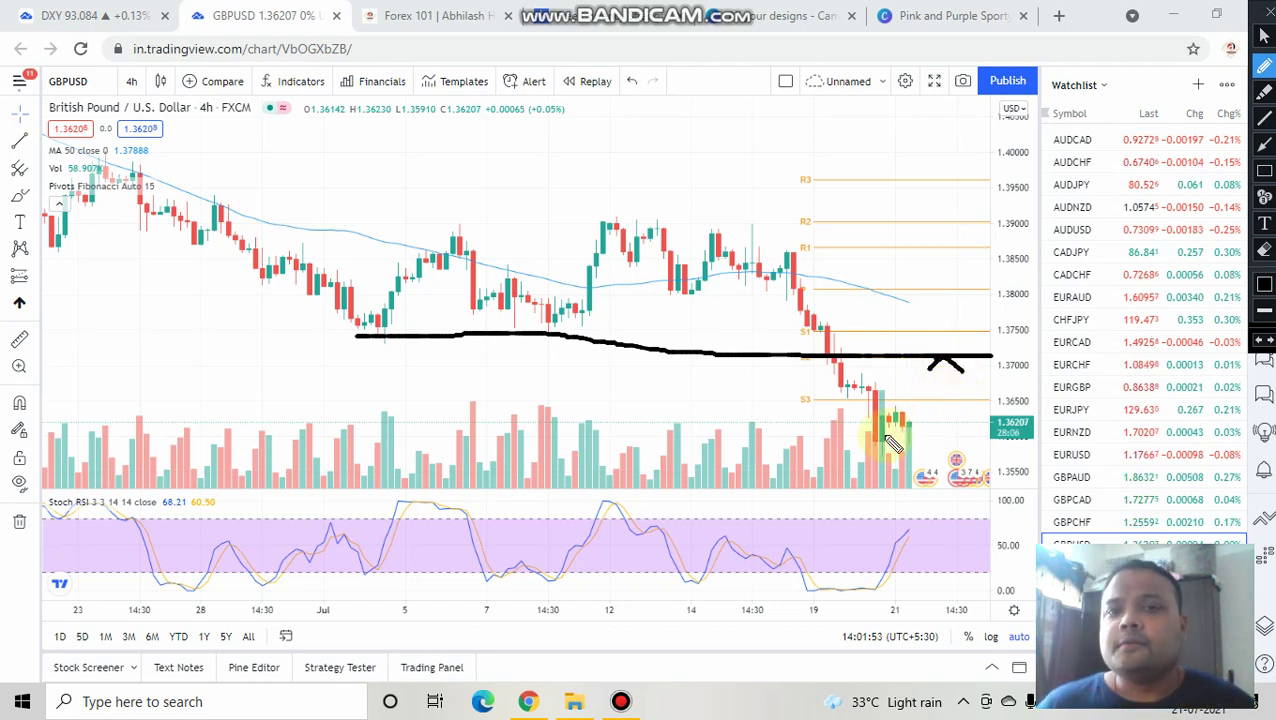
# Step: Underline the latest lows at about 1.358 with a thick black line and retrace it in red
pyautogui.moveTo(884, 437)
pyautogui.mouseDown()
pyautogui.moveTo(834, 452)
pyautogui.moveTo(937, 443)
pyautogui.mouseUp()
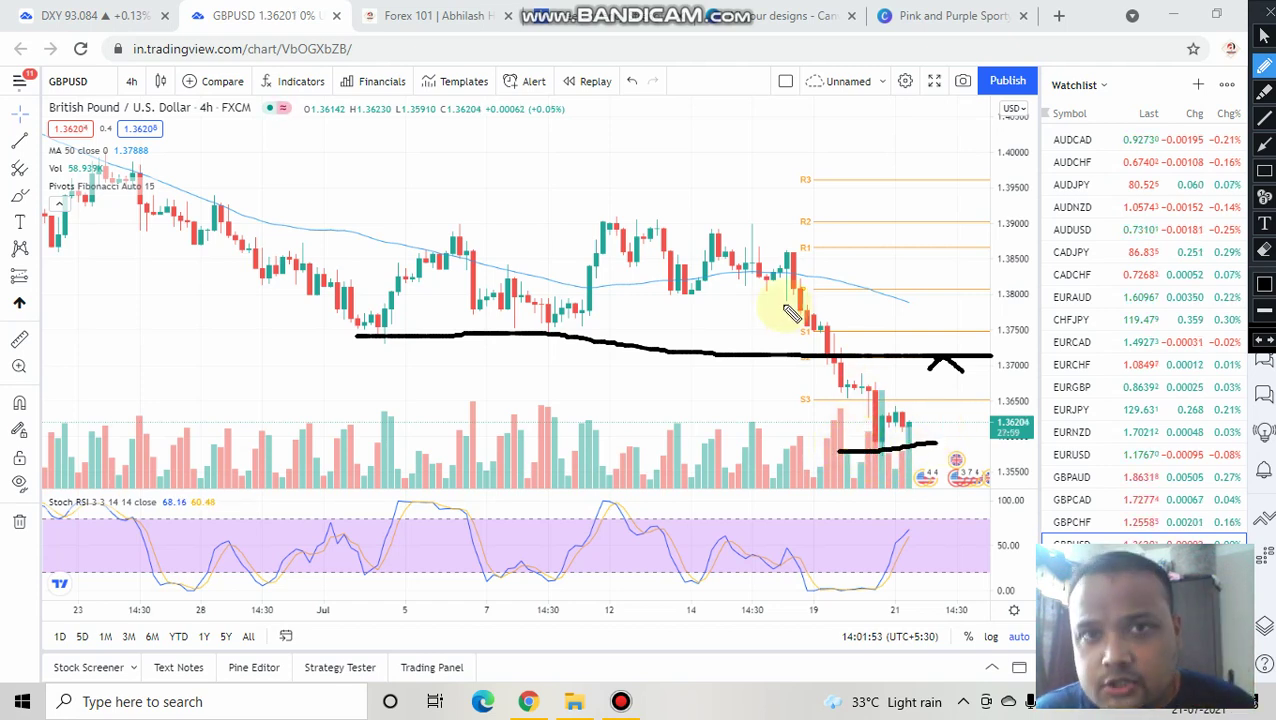
pyautogui.moveTo(866, 452)
pyautogui.mouseDown()
pyautogui.moveTo(848, 452)
pyautogui.moveTo(938, 450)
pyautogui.mouseUp()
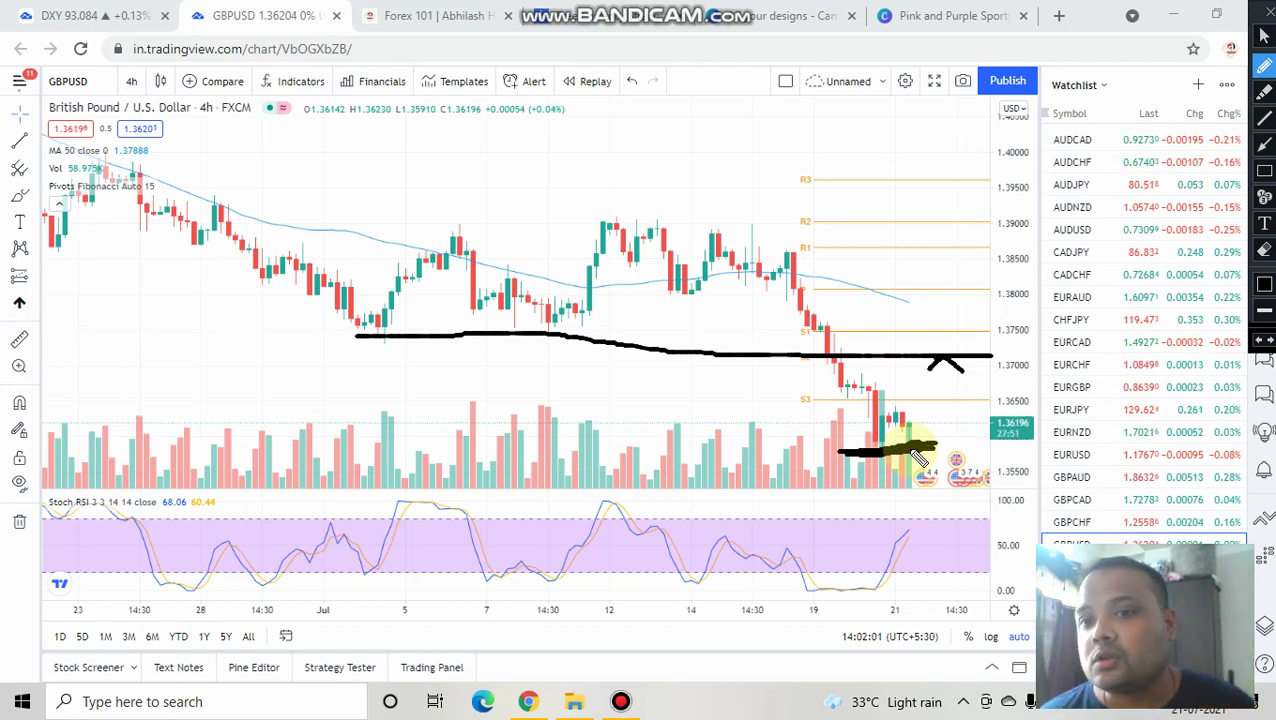
pyautogui.click(1268, 286)
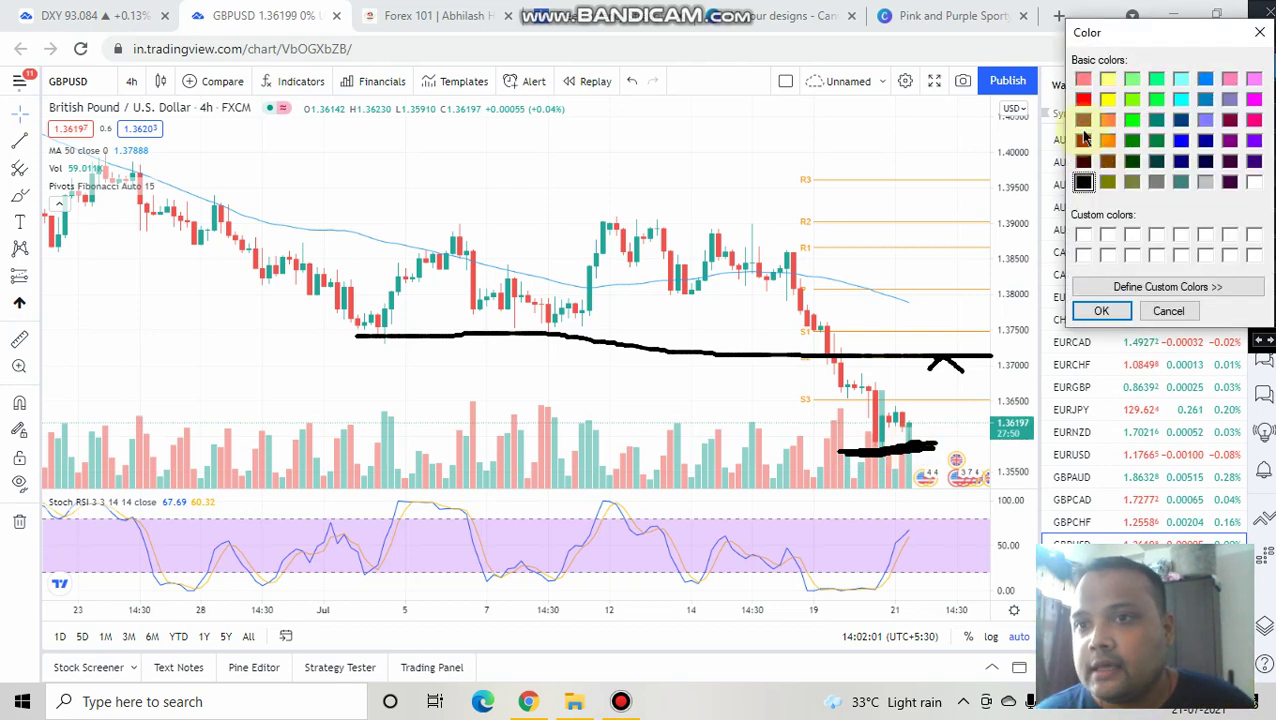
pyautogui.click(1083, 99)
pyautogui.click(1097, 311)
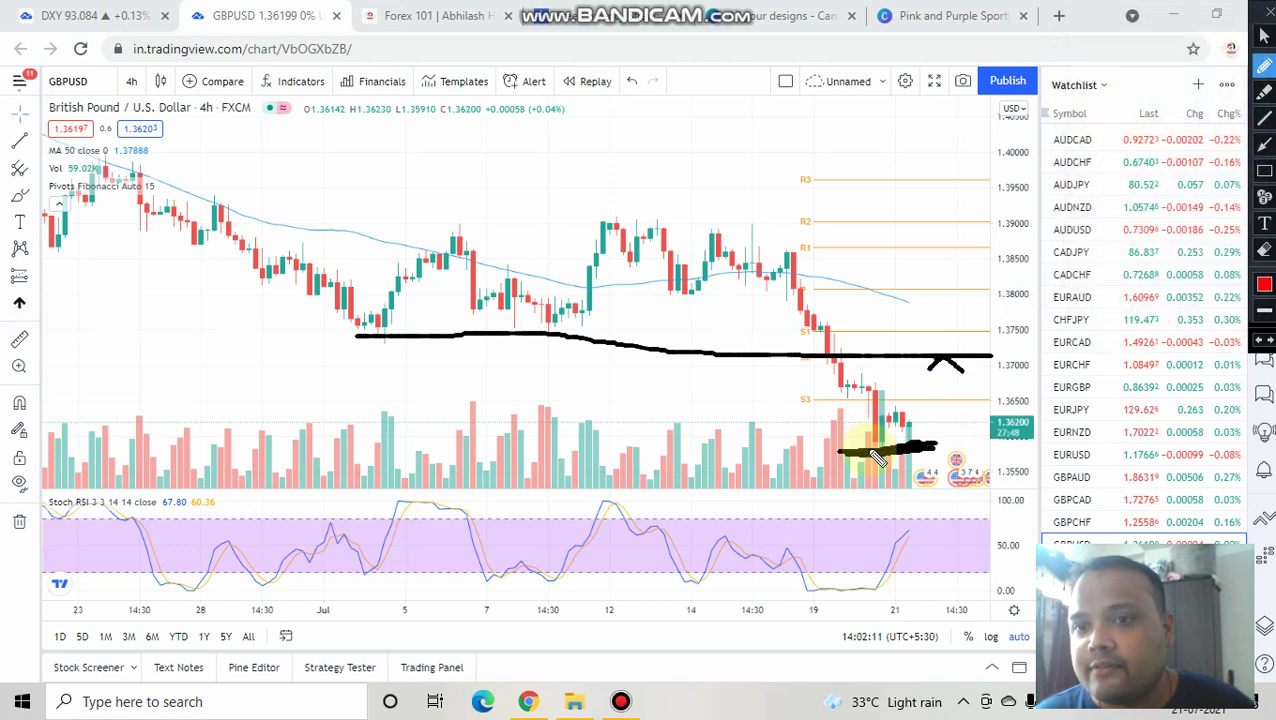
pyautogui.moveTo(855, 450)
pyautogui.mouseDown()
pyautogui.moveTo(940, 455)
pyautogui.moveTo(912, 452)
pyautogui.mouseUp()
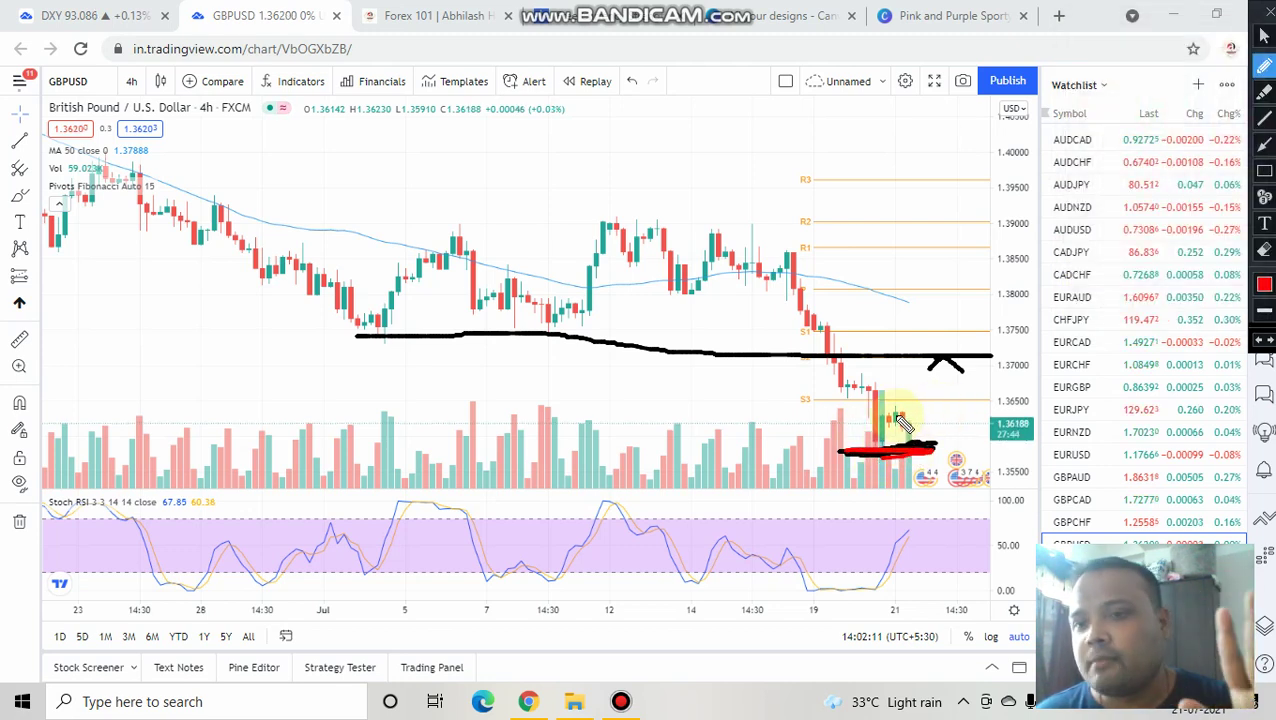
# Step: In red, retrace the peak under the black line, draw a rebound curve from the latest candle, and add a large V above R1
pyautogui.moveTo(925, 375); pyautogui.dragTo(966, 384)
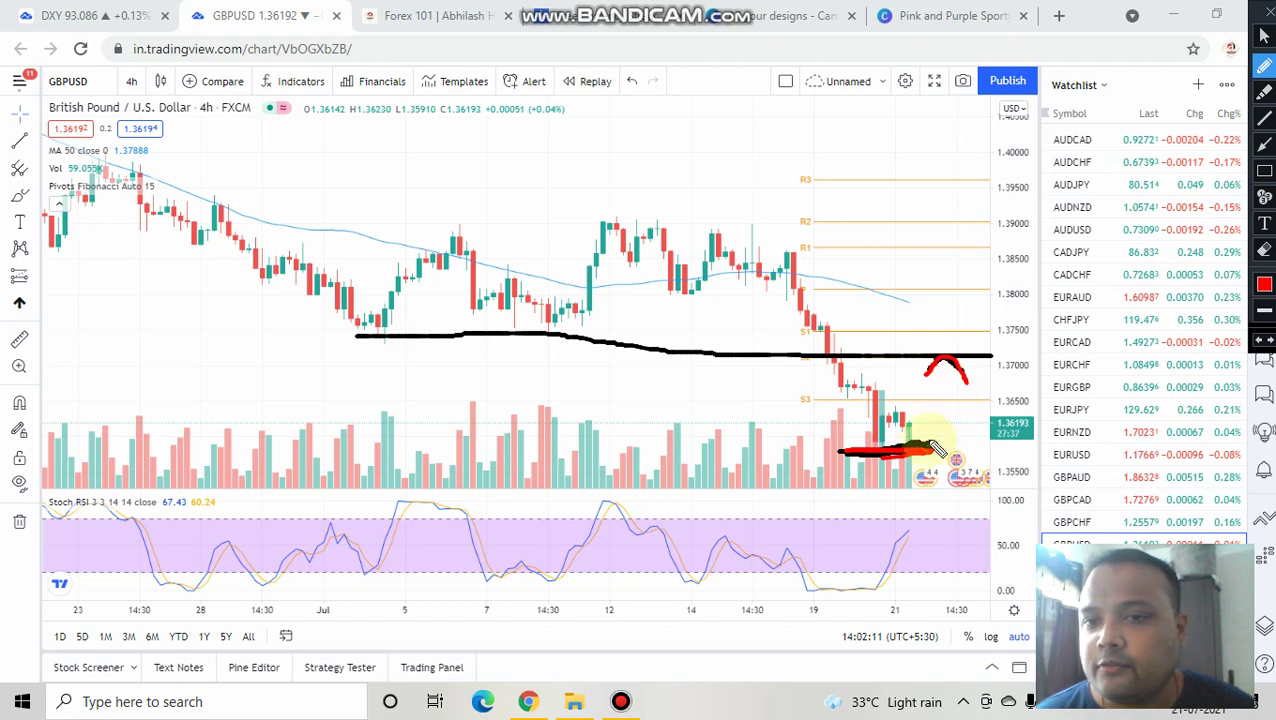
pyautogui.moveTo(906, 428)
pyautogui.mouseDown()
pyautogui.moveTo(918, 436)
pyautogui.moveTo(942, 418)
pyautogui.mouseUp()
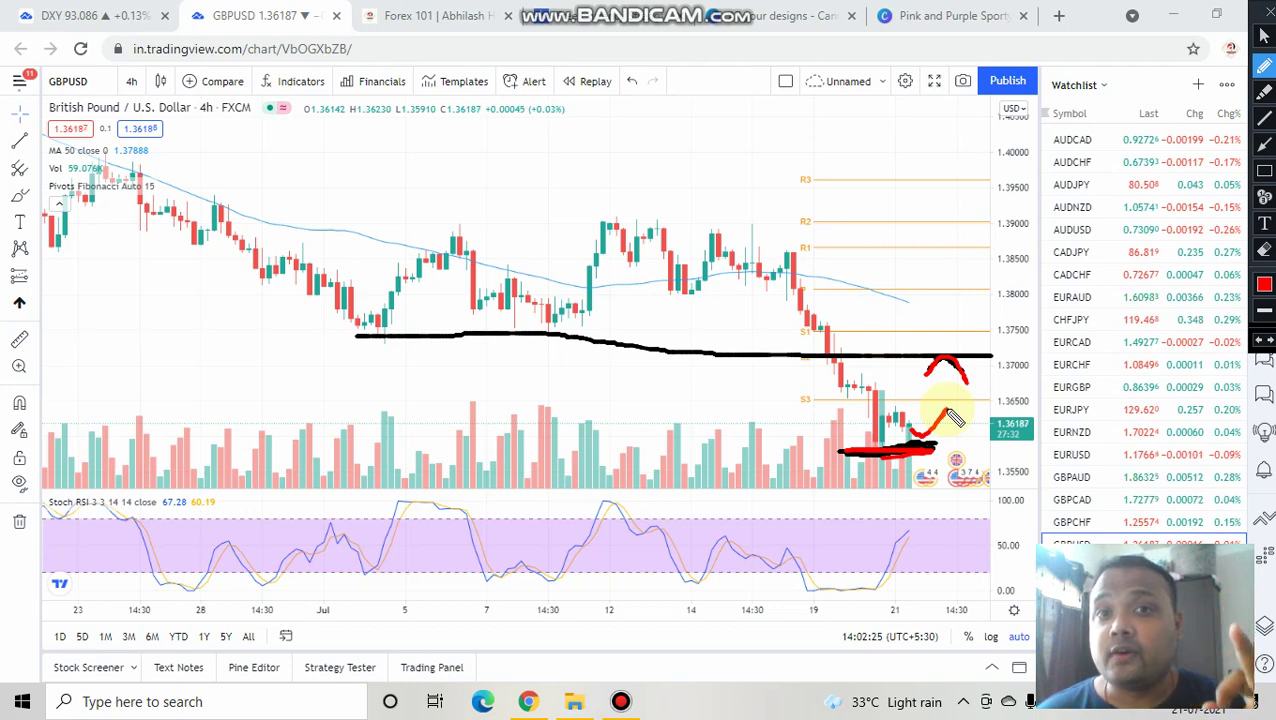
pyautogui.moveTo(838, 112)
pyautogui.mouseDown()
pyautogui.moveTo(938, 235)
pyautogui.moveTo(993, 143)
pyautogui.mouseUp()
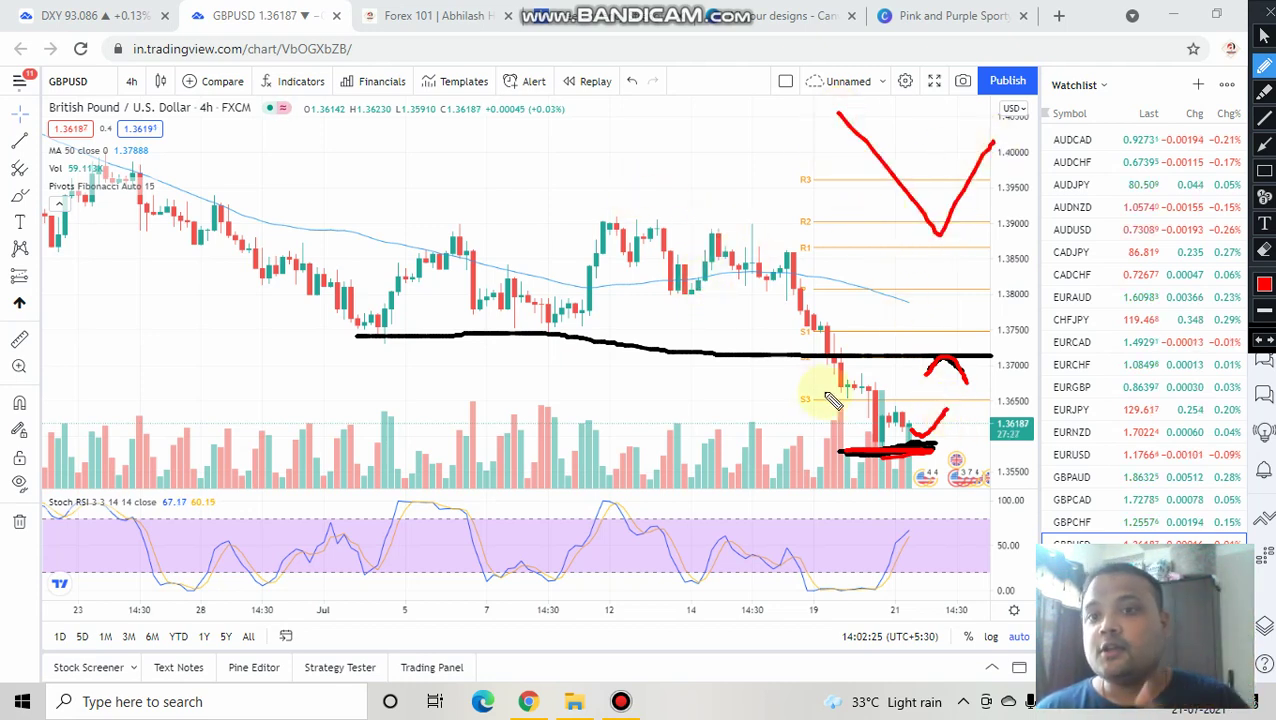